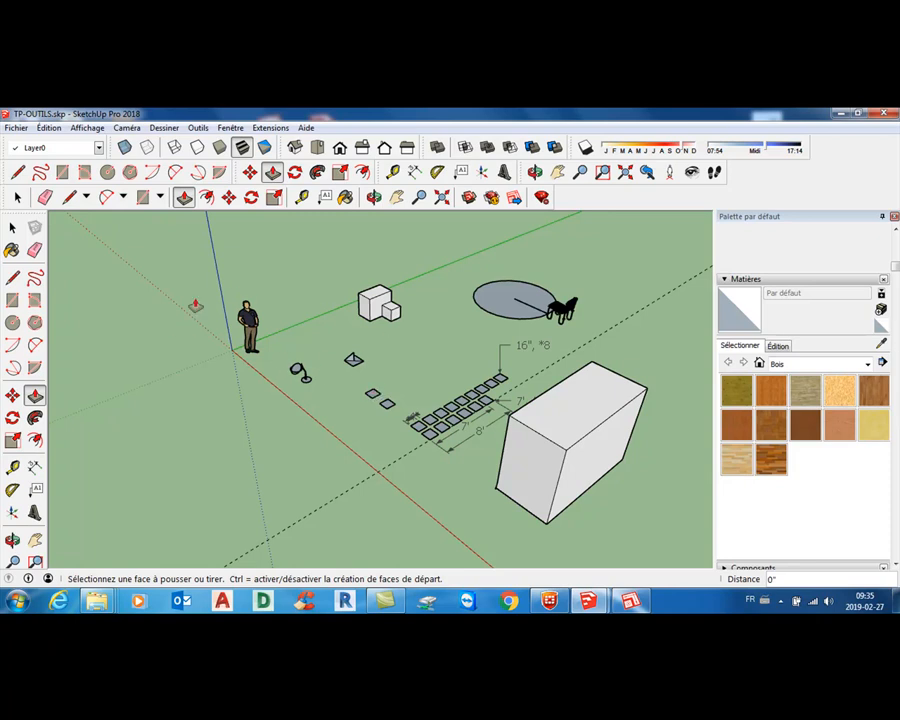
# Select only the face of the farther loose square, then select that face together with its bounding edges.
pyautogui.click(17, 197)
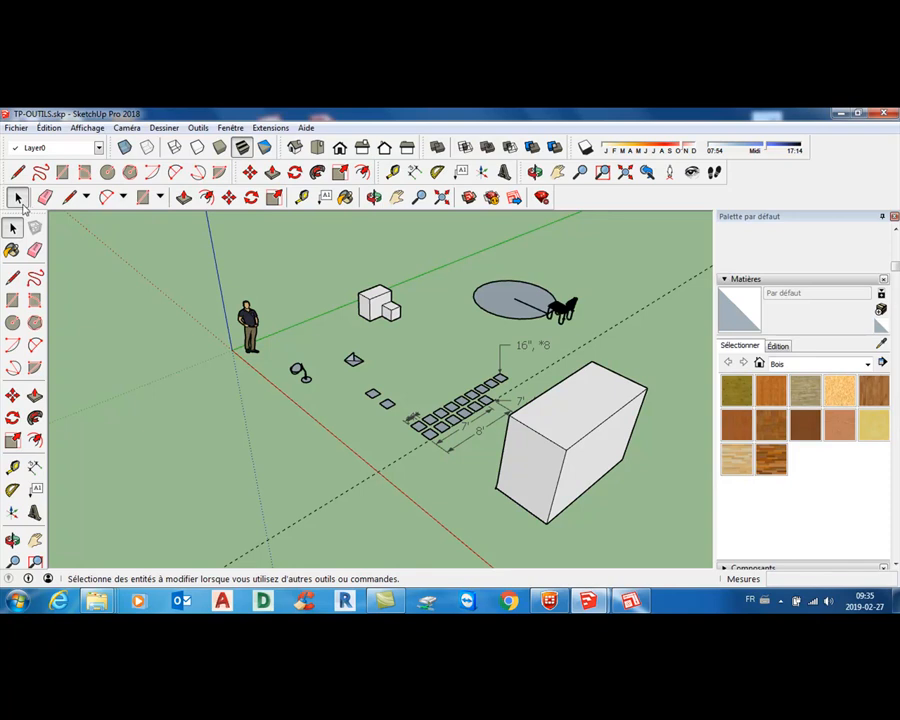
pyautogui.scroll(2, 363, 404)
pyautogui.scroll(3, 363, 404)
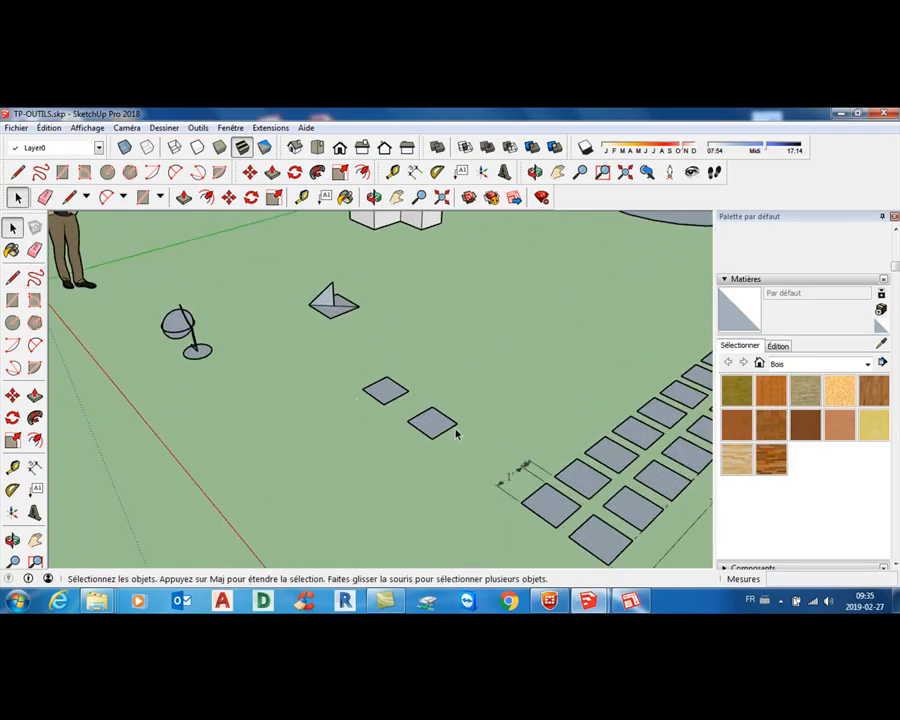
pyautogui.scroll(2, 376, 380)
pyautogui.click(399, 396)
pyautogui.scroll(3, 398, 396)
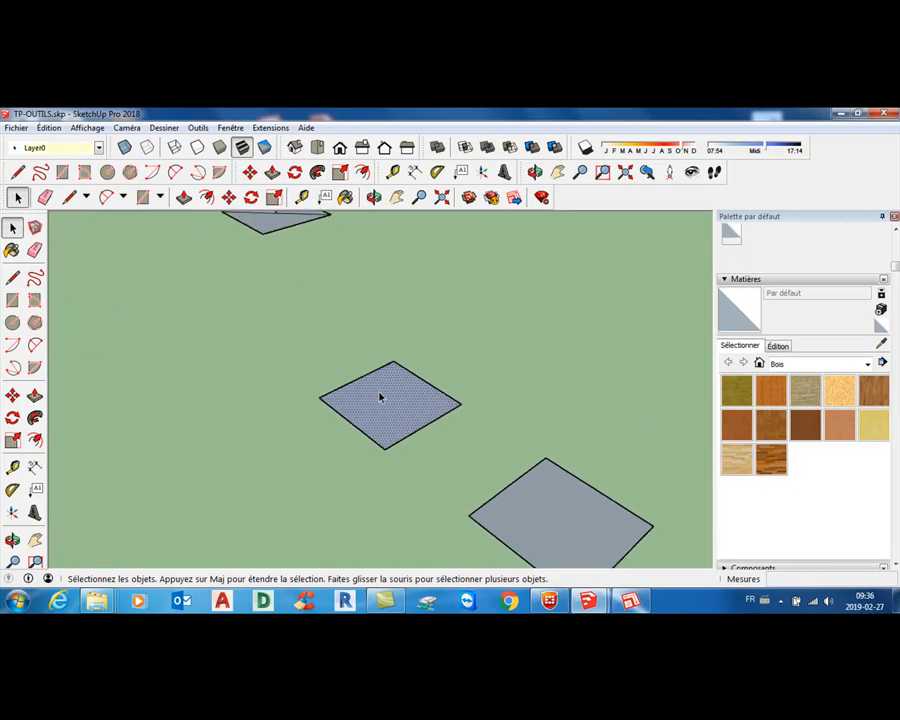
pyautogui.doubleClick(386, 403)
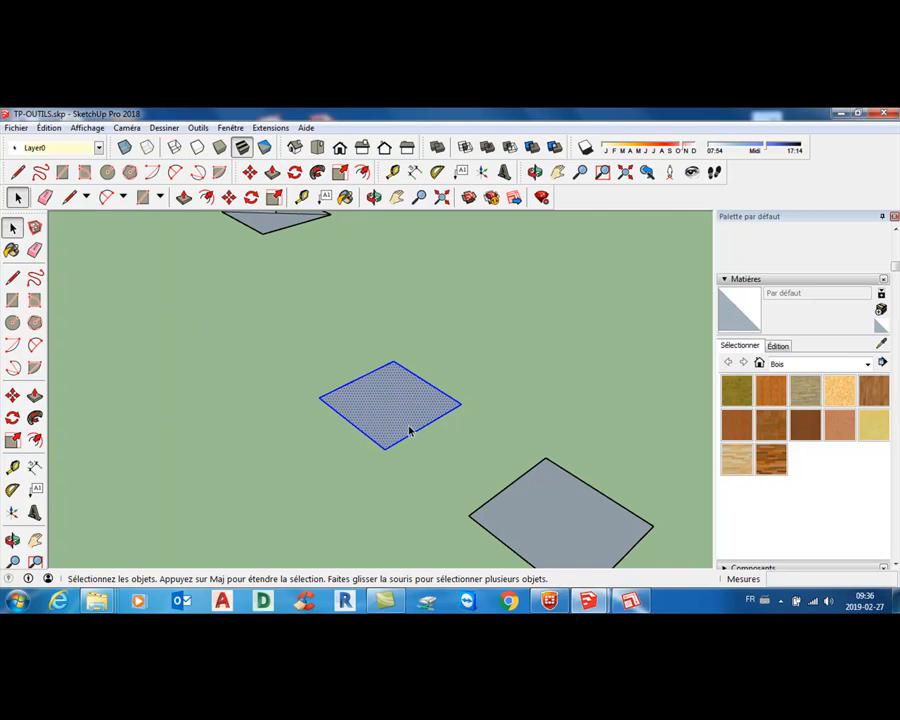
# Select a single edge of the square, then reselect its face together with all bounding edges.
pyautogui.click(446, 440)
pyautogui.click(446, 395)
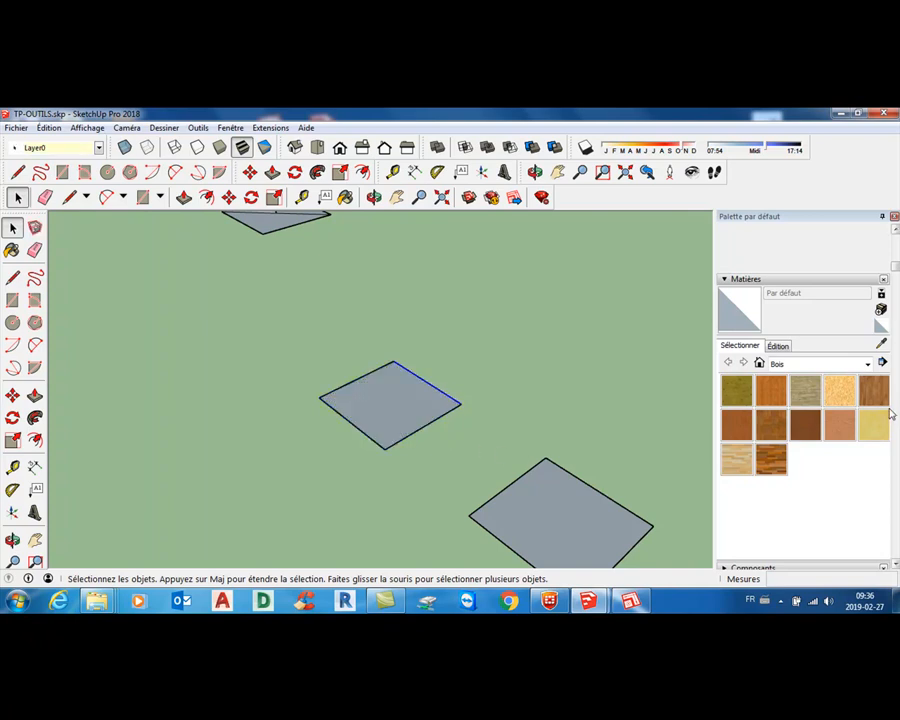
pyautogui.moveTo(282, 348); pyautogui.dragTo(318, 443)
pyautogui.click(396, 392)
pyautogui.doubleClick(396, 392)
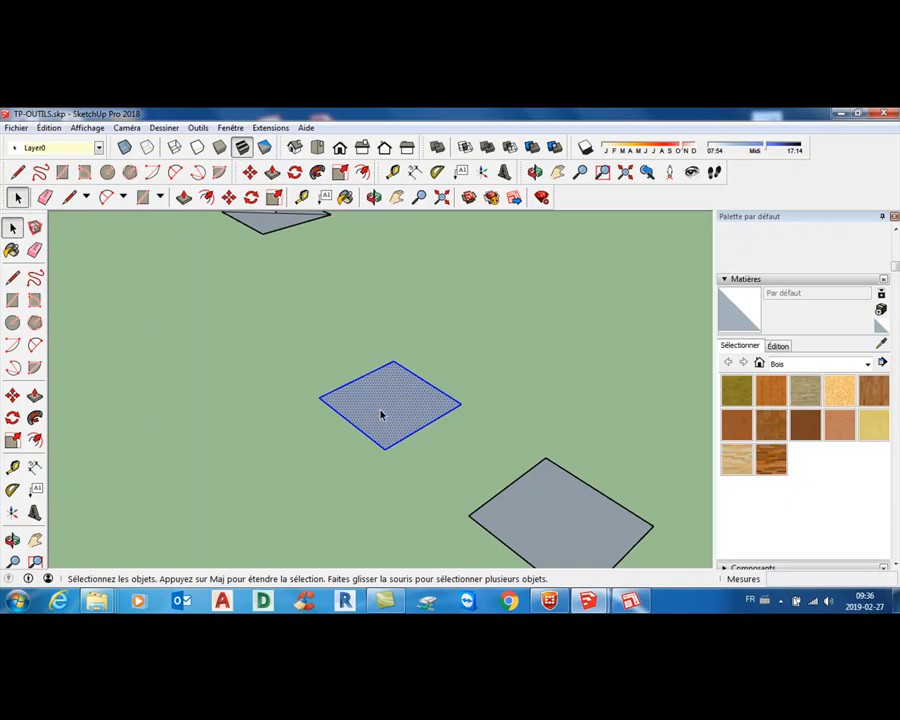
# Select the end face of the larger box with its edges, then all connected geometry of the two joined boxes.
pyautogui.scroll(-3, 381, 415)
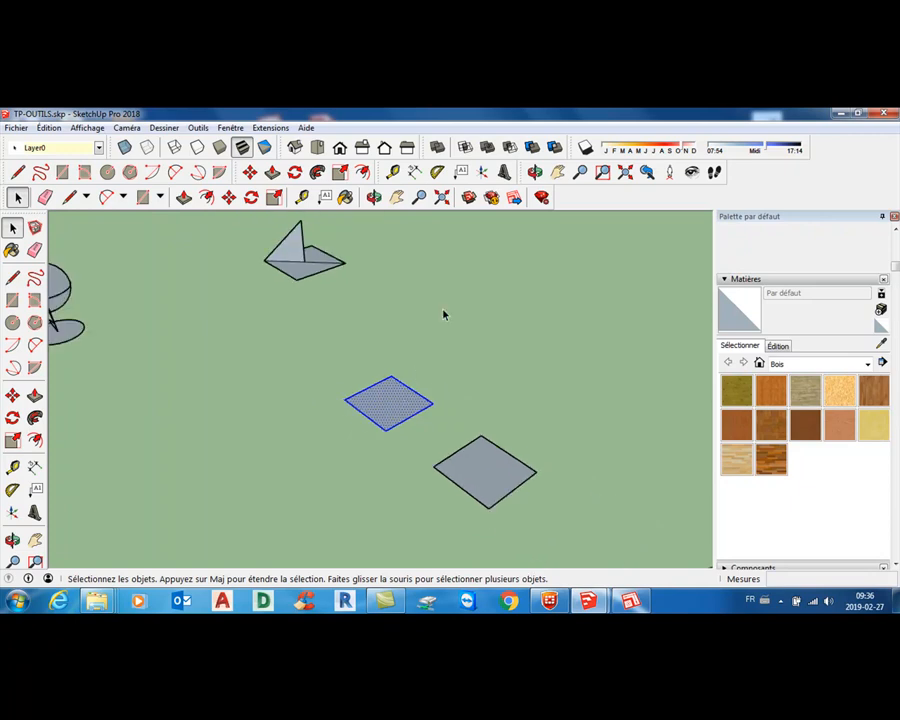
pyautogui.scroll(-3, 444, 315)
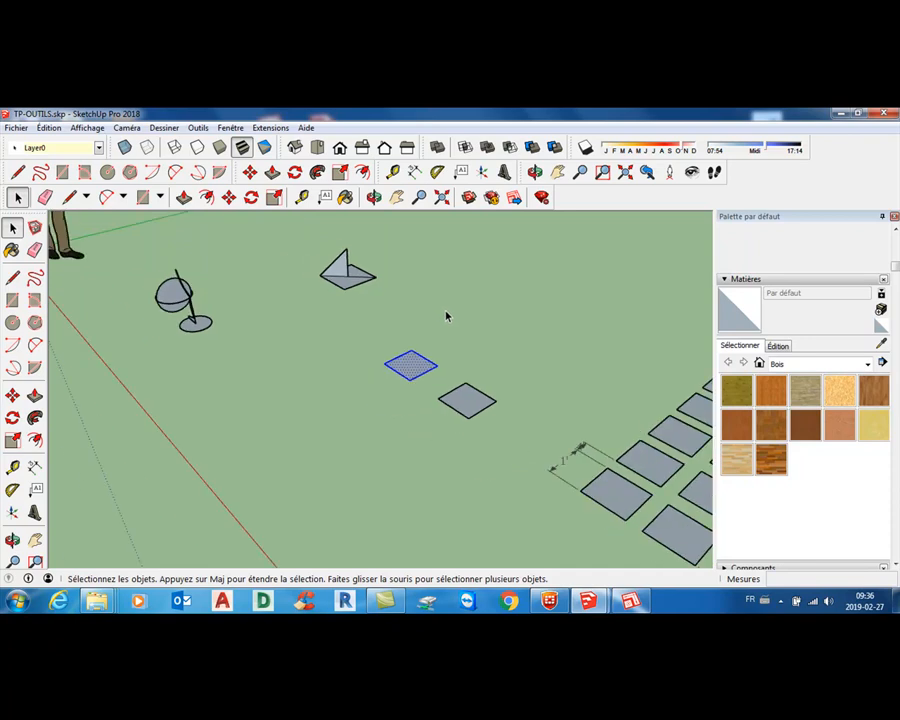
pyautogui.moveTo(458, 305); pyautogui.dragTo(544, 588, button='middle')
pyautogui.scroll(2, 458, 304)
pyautogui.scroll(3, 457, 304)
pyautogui.moveTo(560, 333); pyautogui.dragTo(507, 263, button='middle')
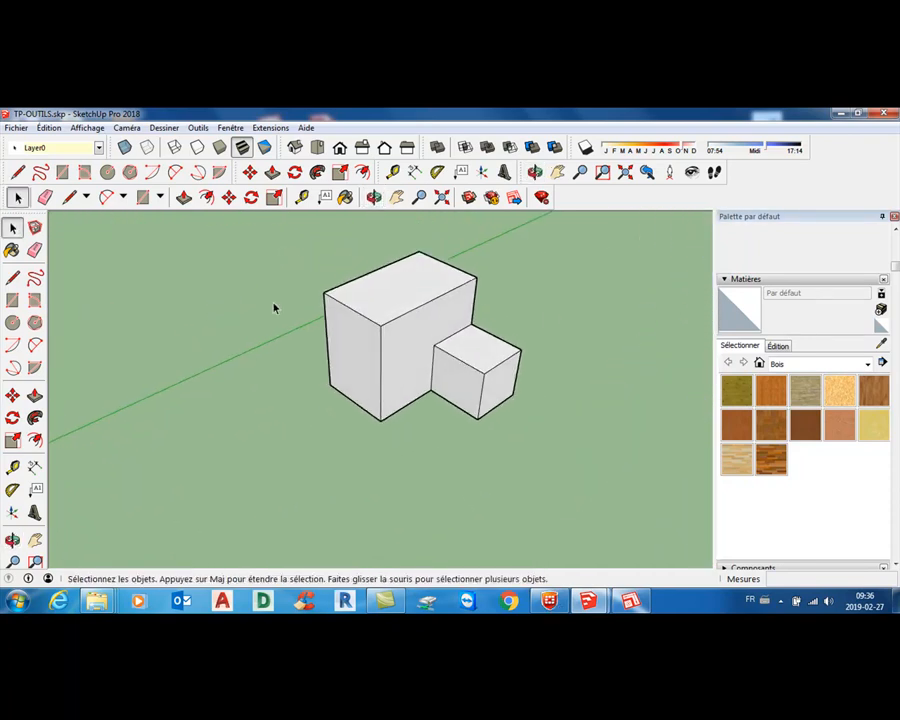
pyautogui.click(357, 357)
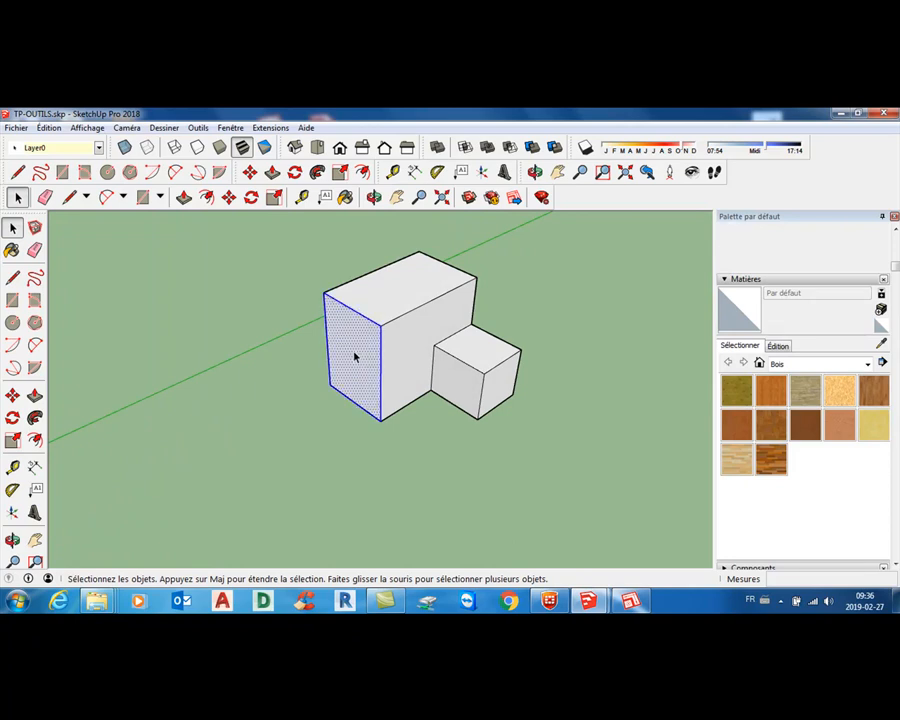
pyautogui.tripleClick(352, 354)
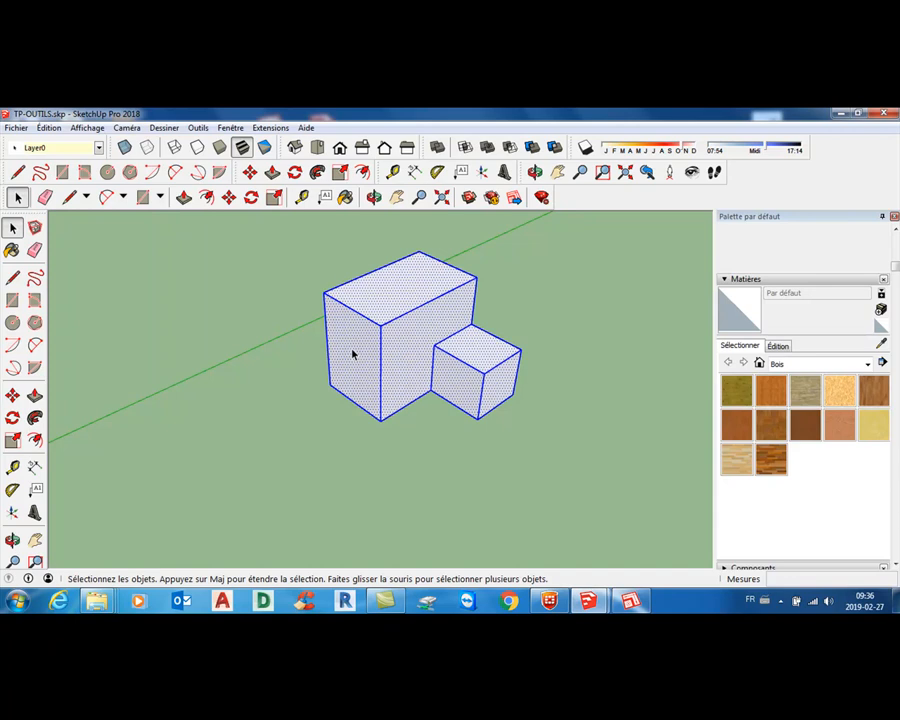
# Examine the model around the two finished rows of squares and their spacing dimensions and notes.
pyautogui.scroll(-5, 376, 334)
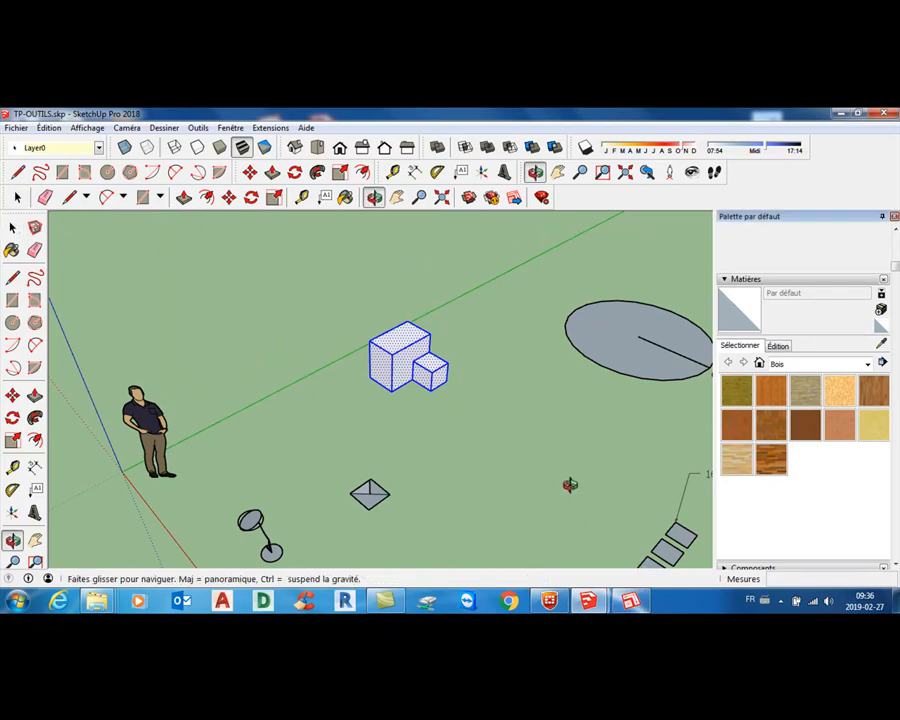
pyautogui.moveTo(570, 486); pyautogui.dragTo(508, 404)
pyautogui.rightClick(508, 404)
pyautogui.click(530, 478)
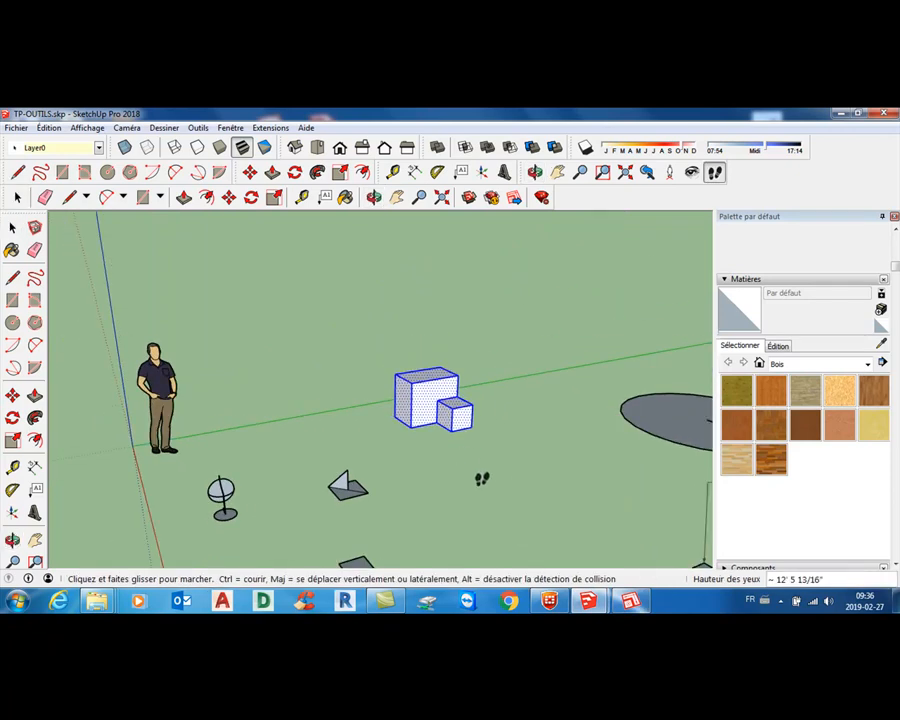
pyautogui.press('o')
pyautogui.moveTo(496, 469); pyautogui.dragTo(545, 515)
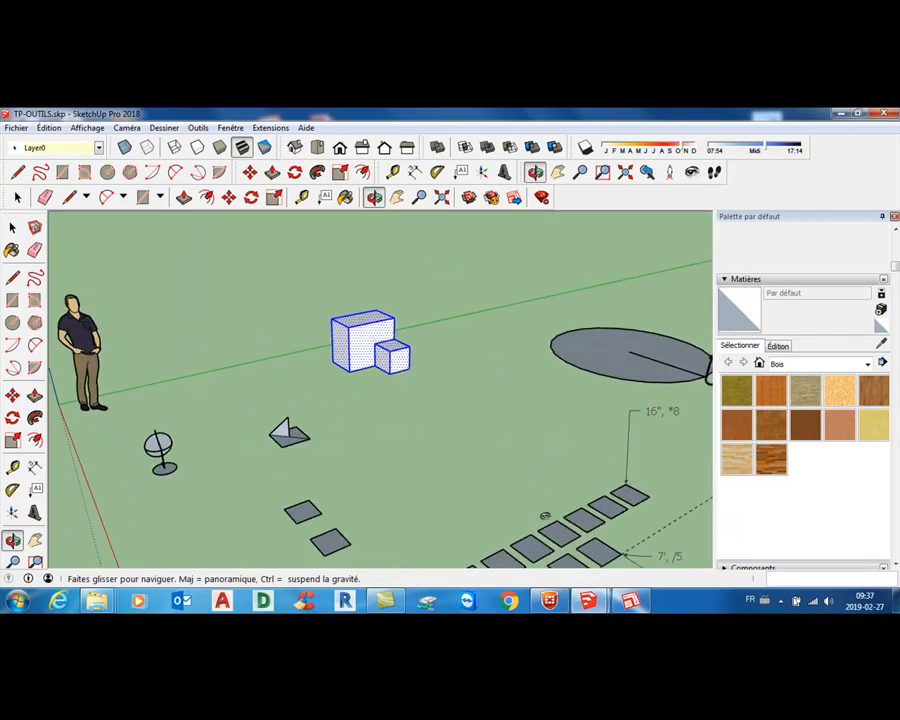
pyautogui.moveTo(545, 516); pyautogui.dragTo(544, 515, button='middle')
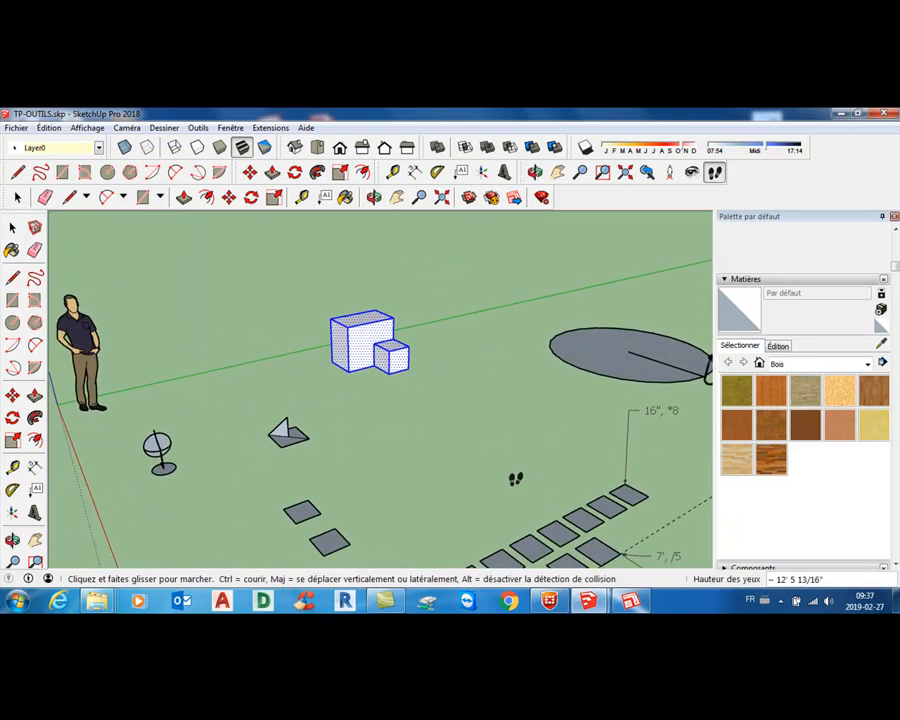
pyautogui.press('o')
pyautogui.moveTo(484, 476); pyautogui.dragTo(357, 263)
pyautogui.keyDown('shift'); pyautogui.moveTo(356, 263); pyautogui.dragTo(355, 261, button='middle'); pyautogui.keyUp('shift')
pyautogui.keyDown('shift'); pyautogui.moveTo(331, 372); pyautogui.dragTo(446, 450, button='middle'); pyautogui.keyUp('shift')
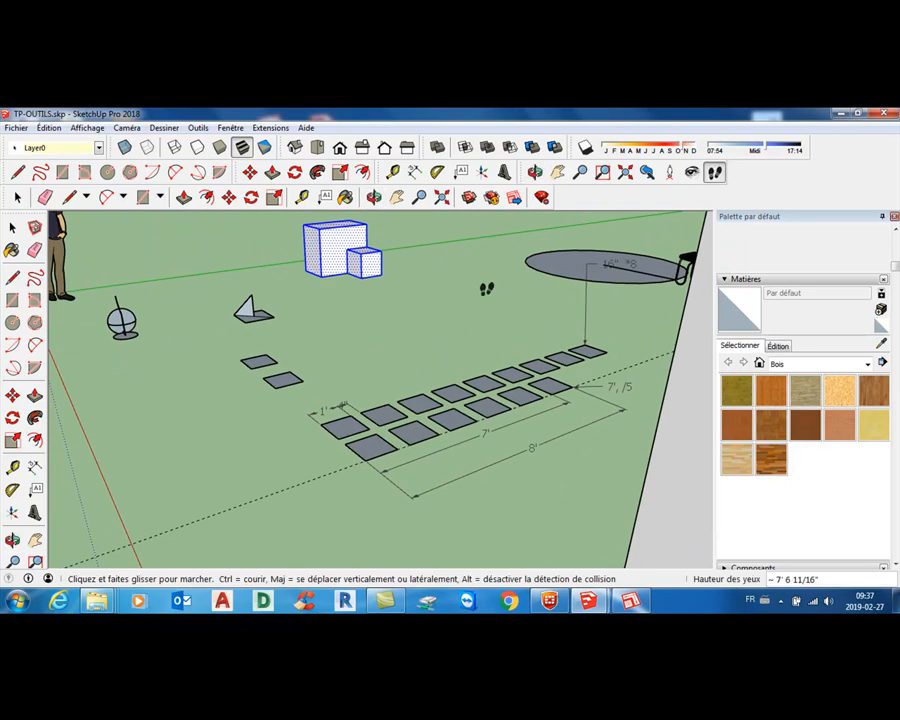
# Copy the farther loose square 16 inches along the green axis and repeat the copy with *8.
pyautogui.click(13, 228)
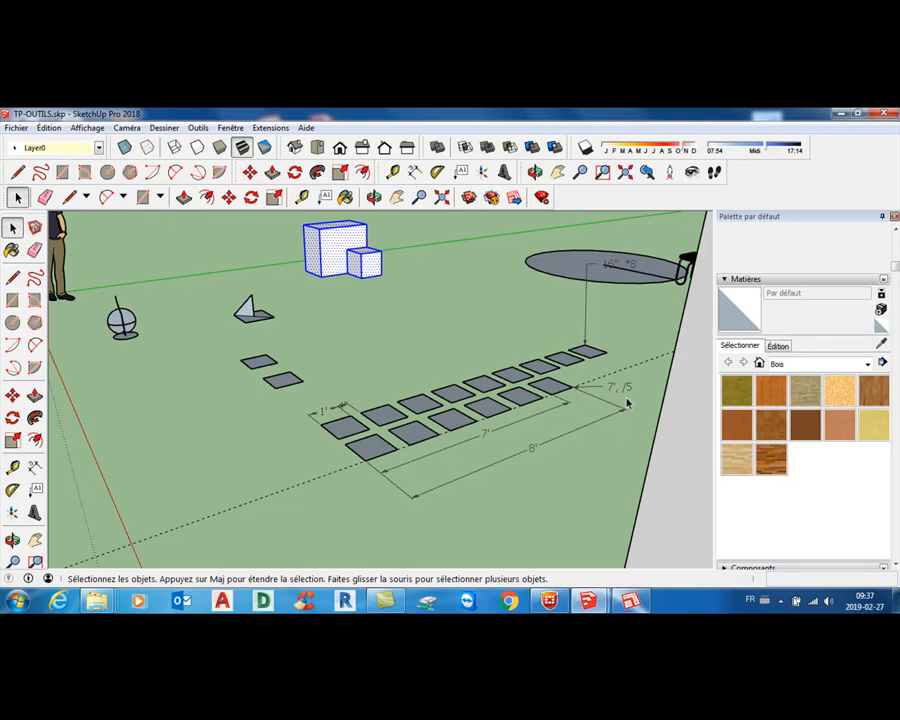
pyautogui.click(266, 369)
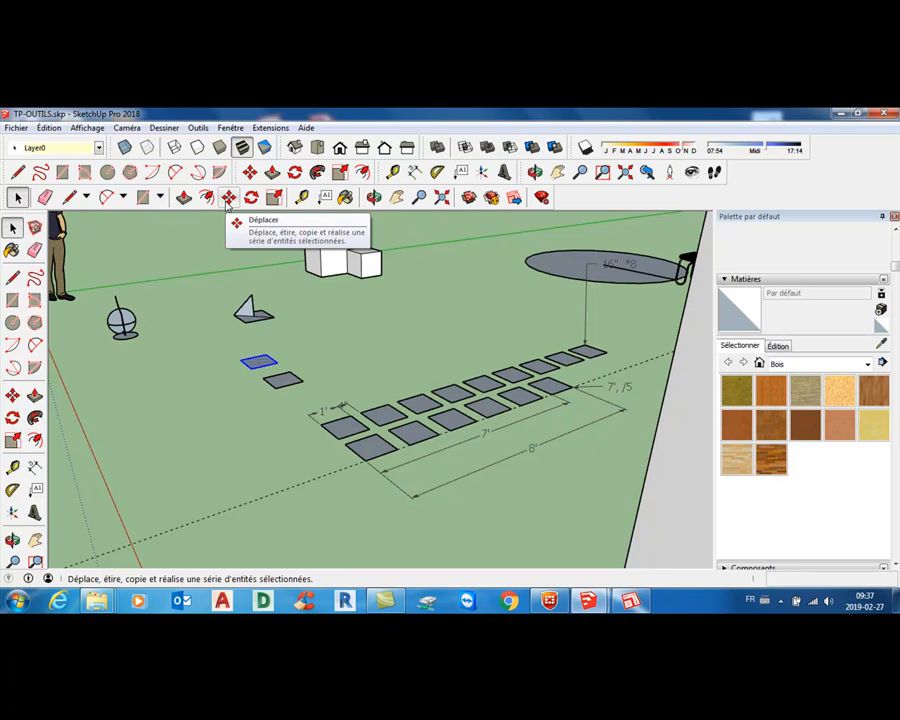
pyautogui.click(228, 197)
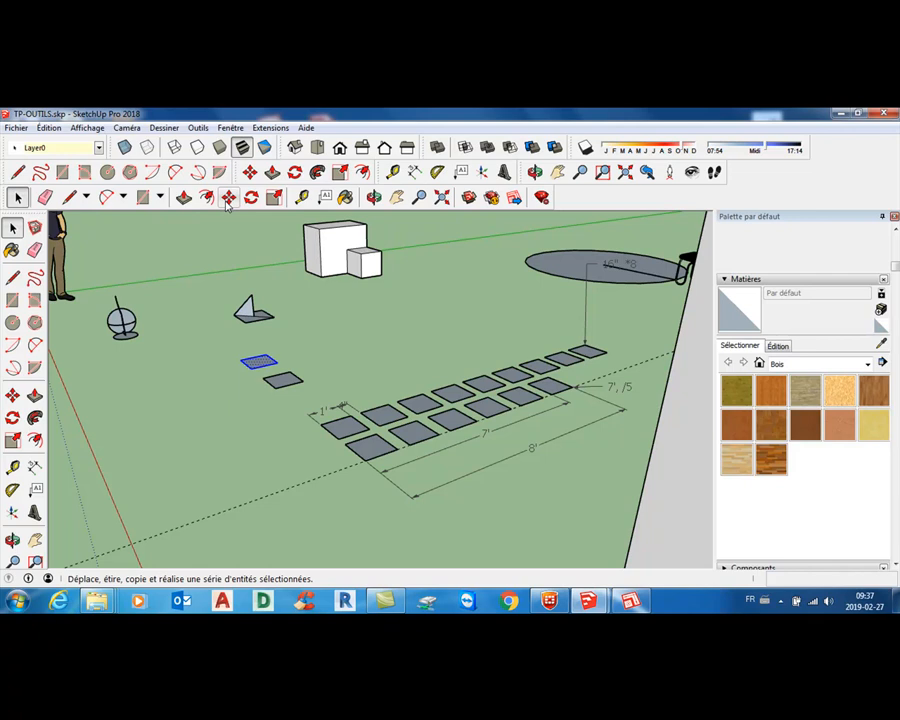
pyautogui.click(229, 199)
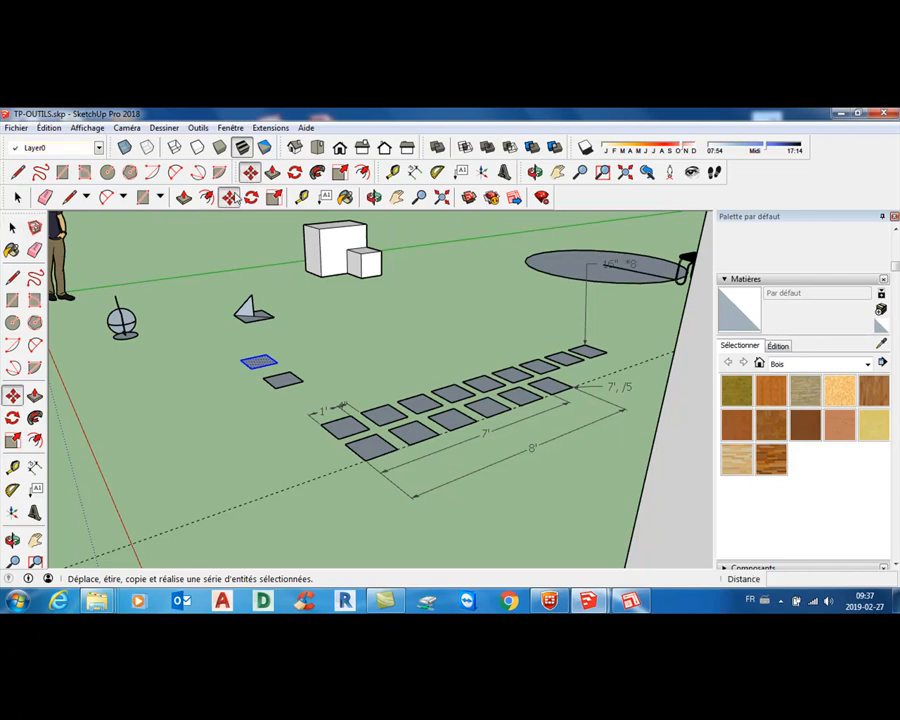
pyautogui.click(252, 368)
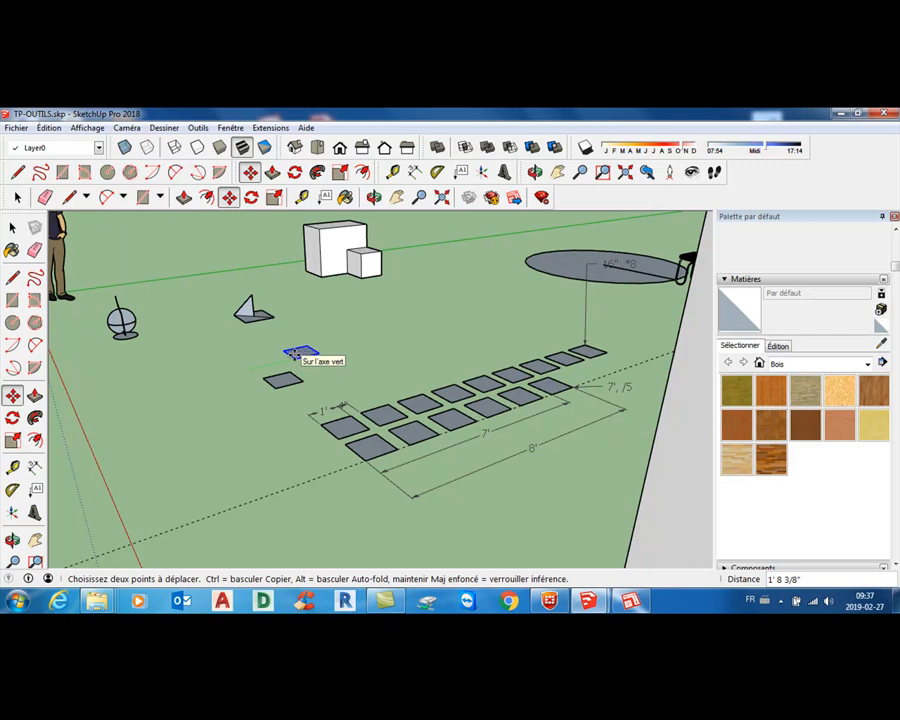
pyautogui.press('ctrl')
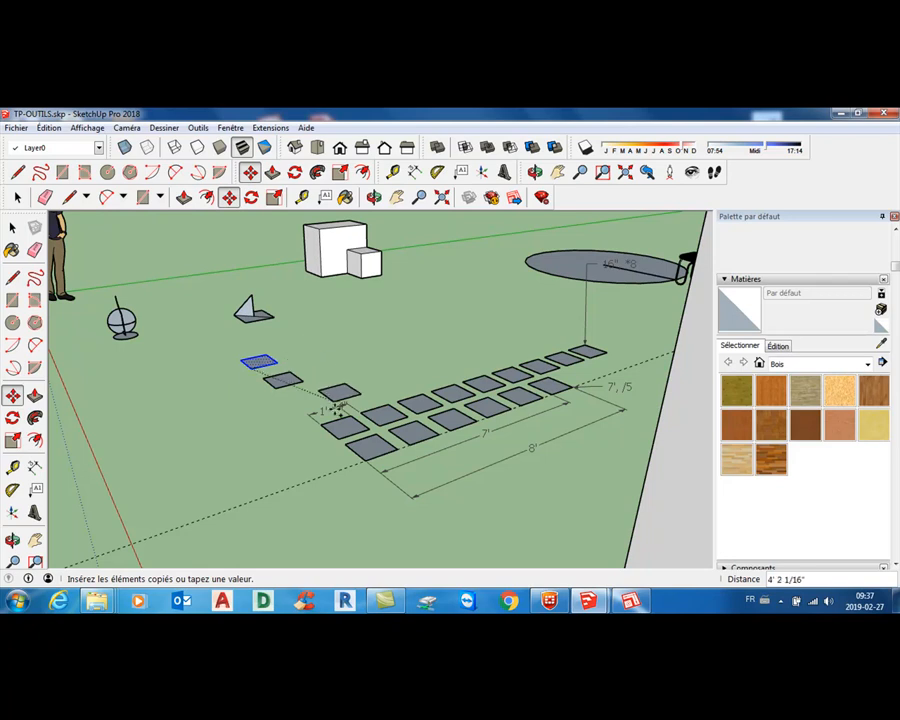
pyautogui.scroll(5, 312, 348)
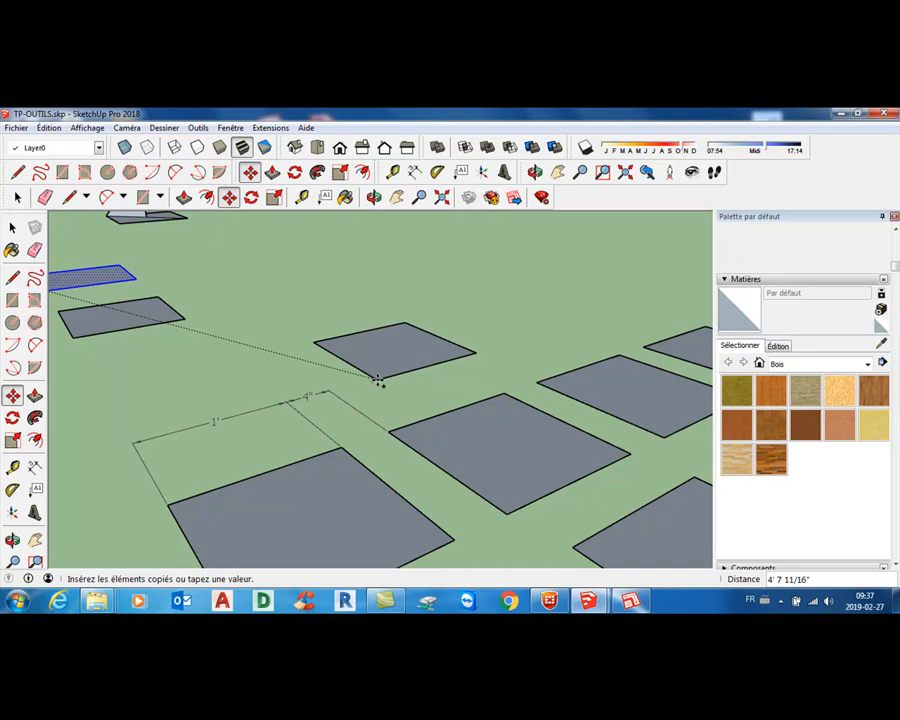
pyautogui.scroll(-6, 370, 360)
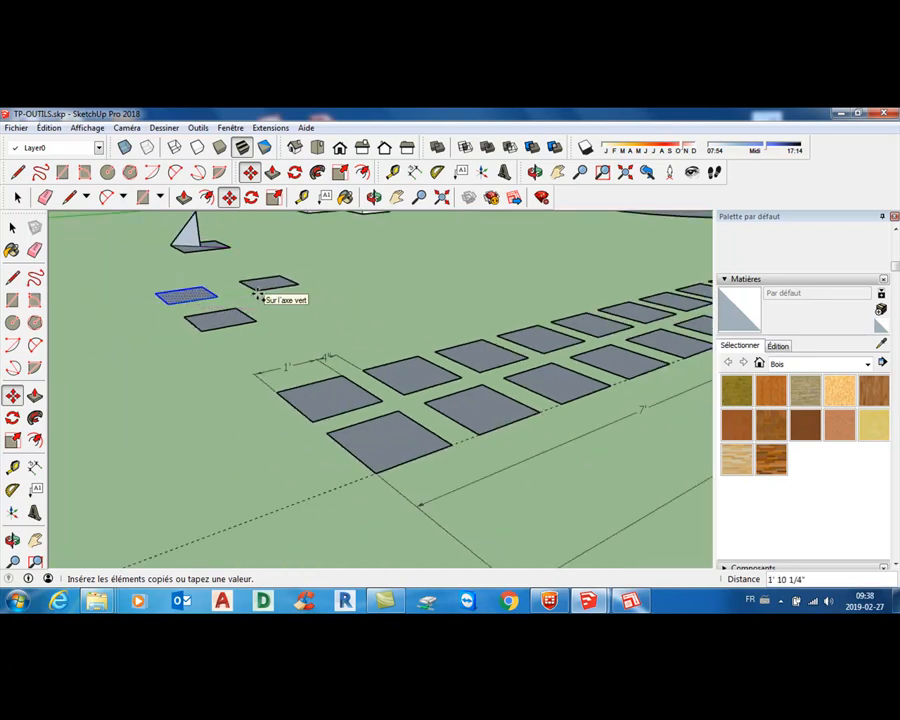
pyautogui.write('16')
pyautogui.press('Return')
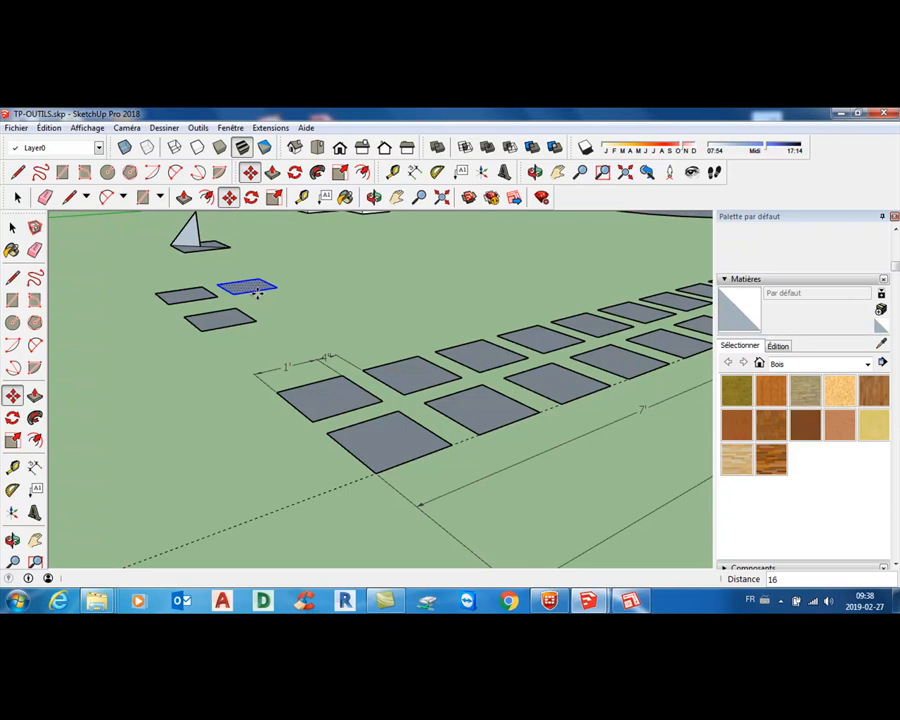
pyautogui.write('*8')
pyautogui.press('Return')
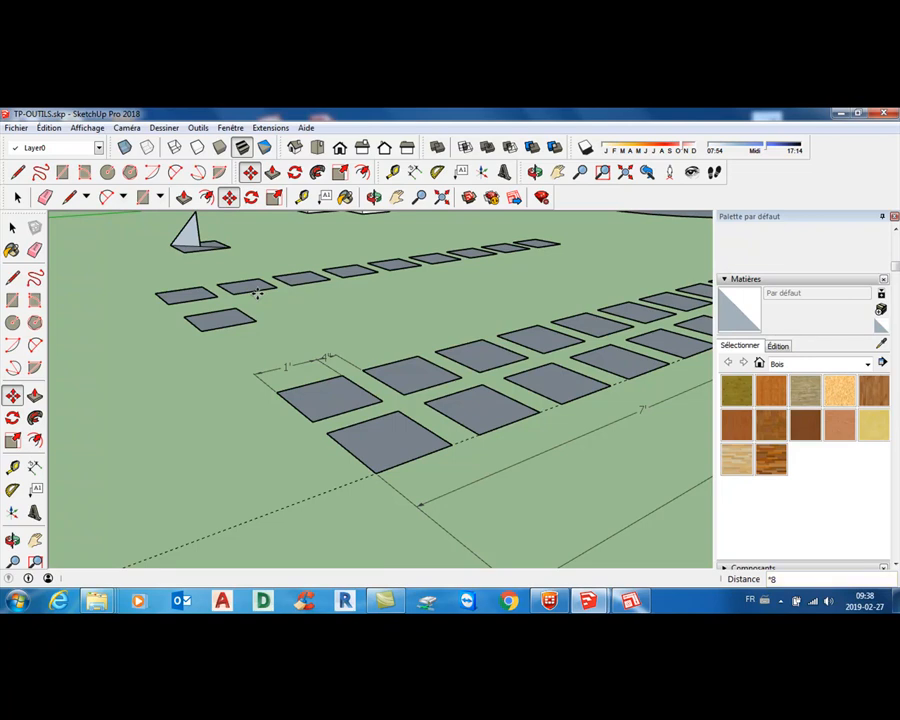
# Copy the nearer loose square 7' along the green axis and divide that distance with /5 to fill in evenly spaced copies.
pyautogui.scroll(-3, 286, 317)
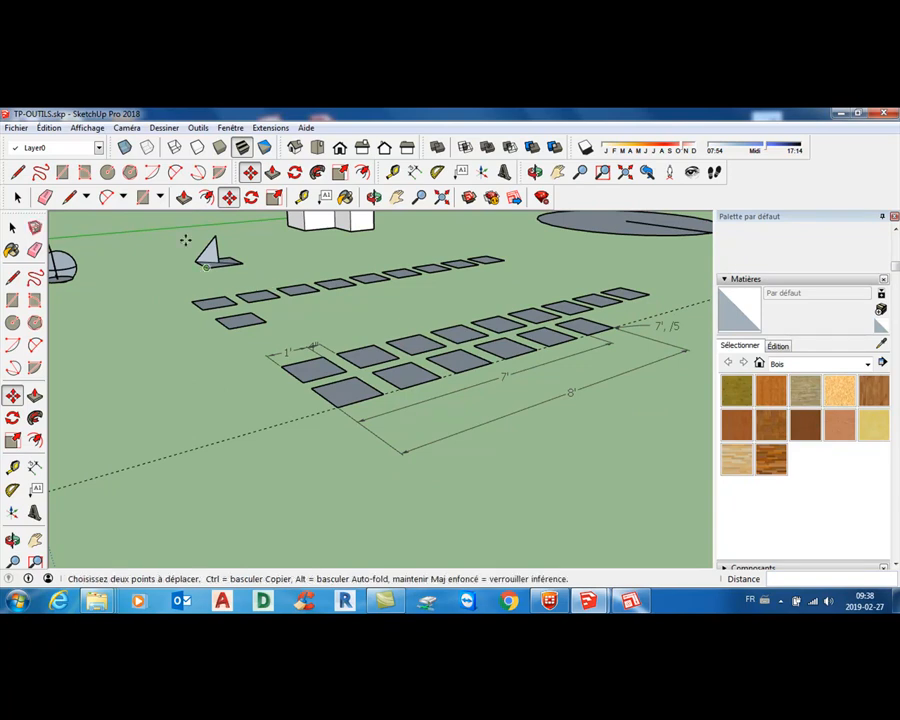
pyautogui.click(13, 230)
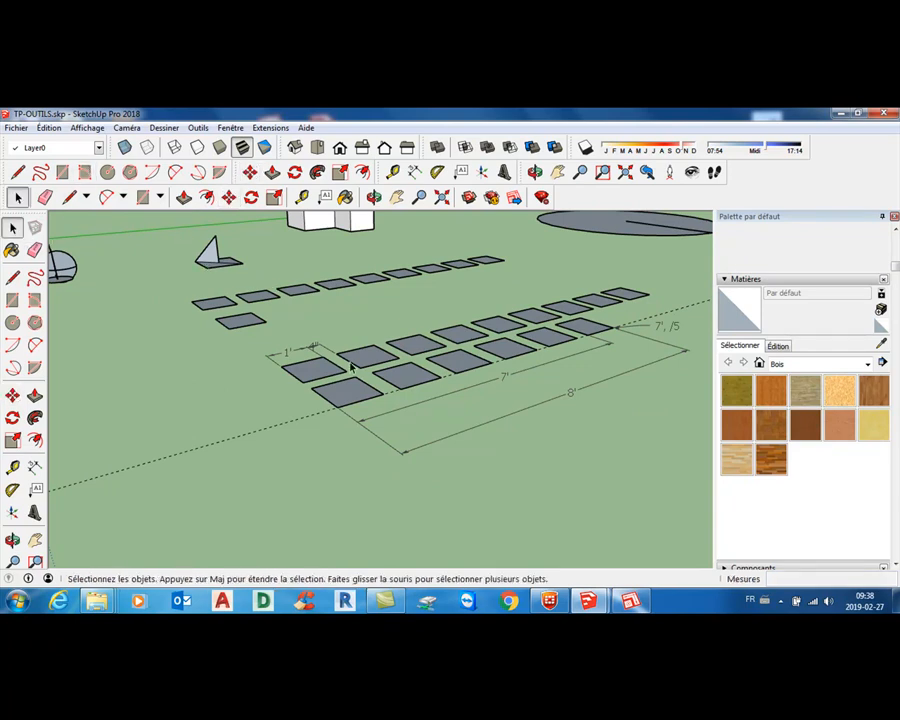
pyautogui.click(243, 321)
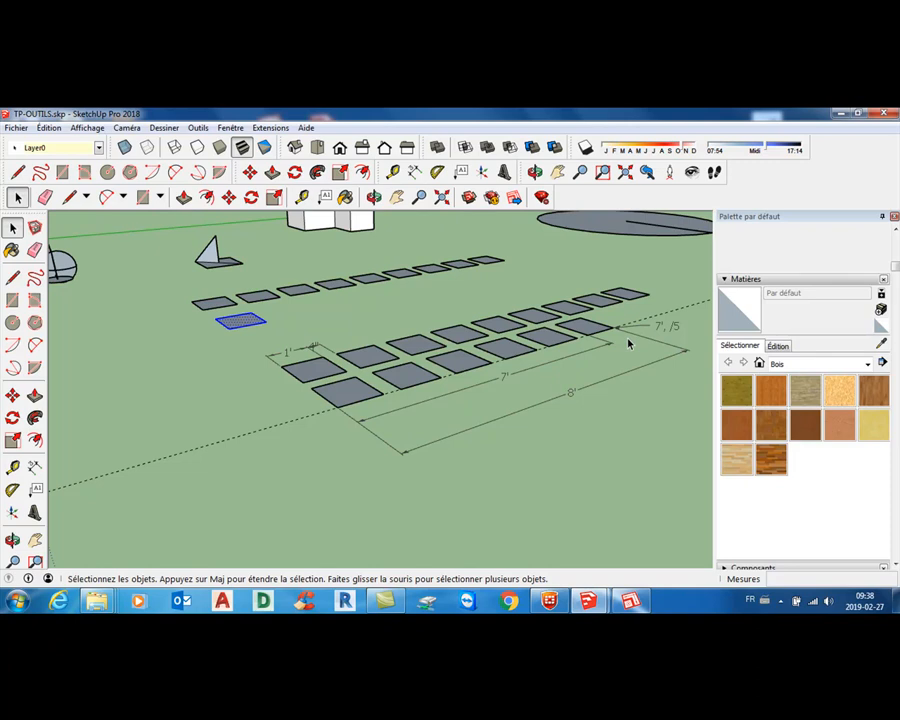
pyautogui.click(230, 197)
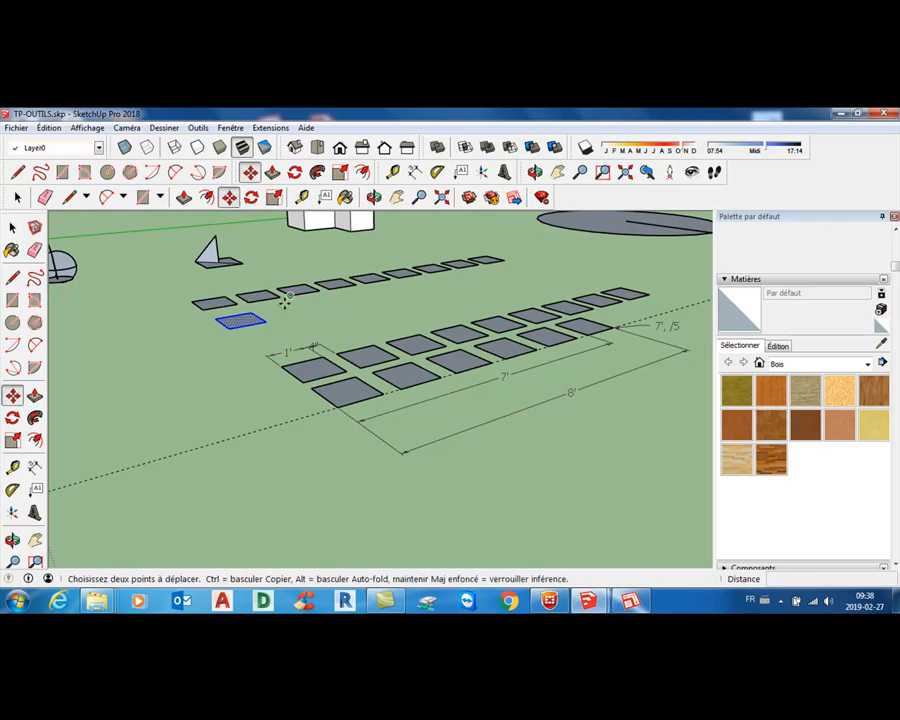
pyautogui.click(228, 323)
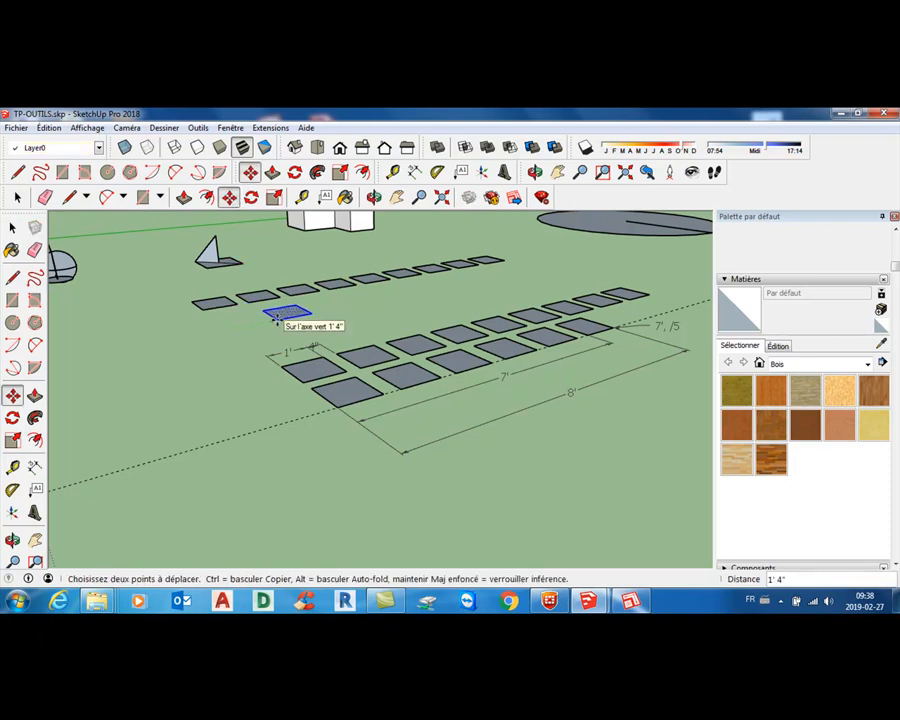
pyautogui.press('ctrl')
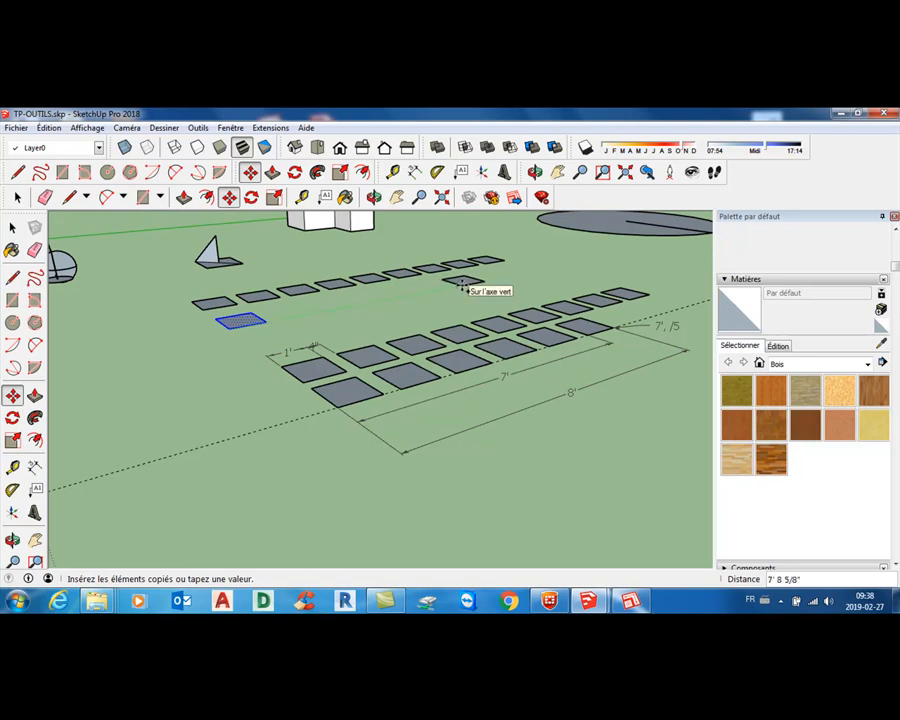
pyautogui.write("7'")
pyautogui.click(462, 285)
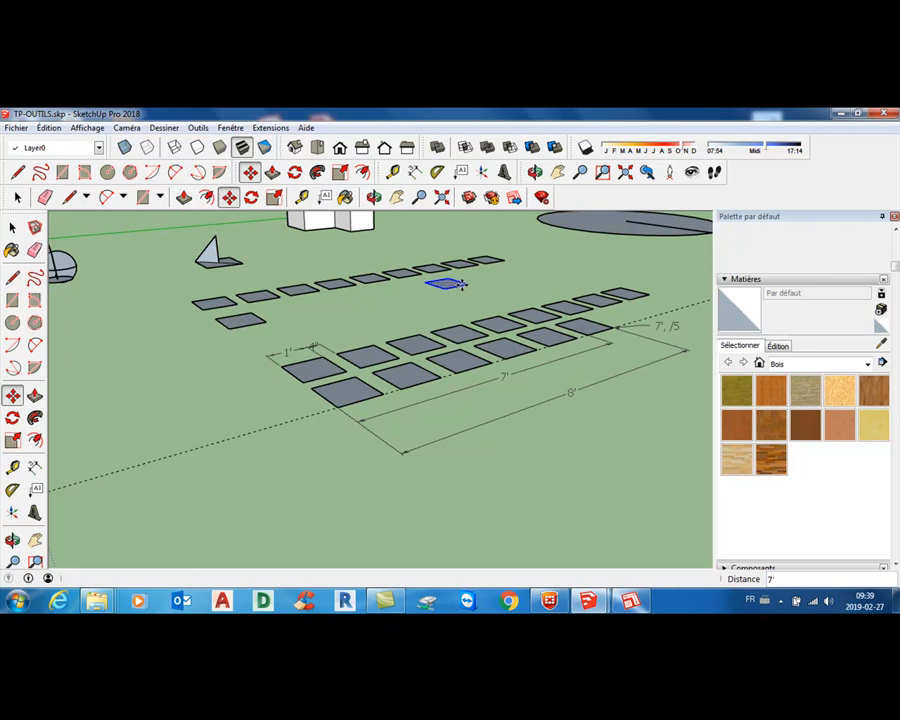
pyautogui.write('/5')
pyautogui.press('Return')
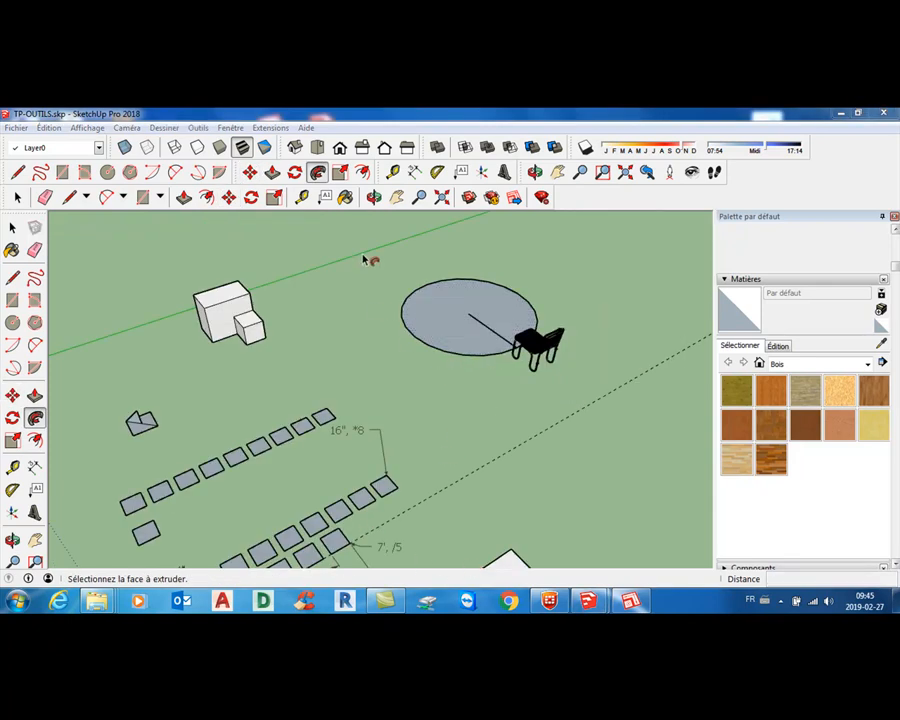
pyautogui.click(317, 173)
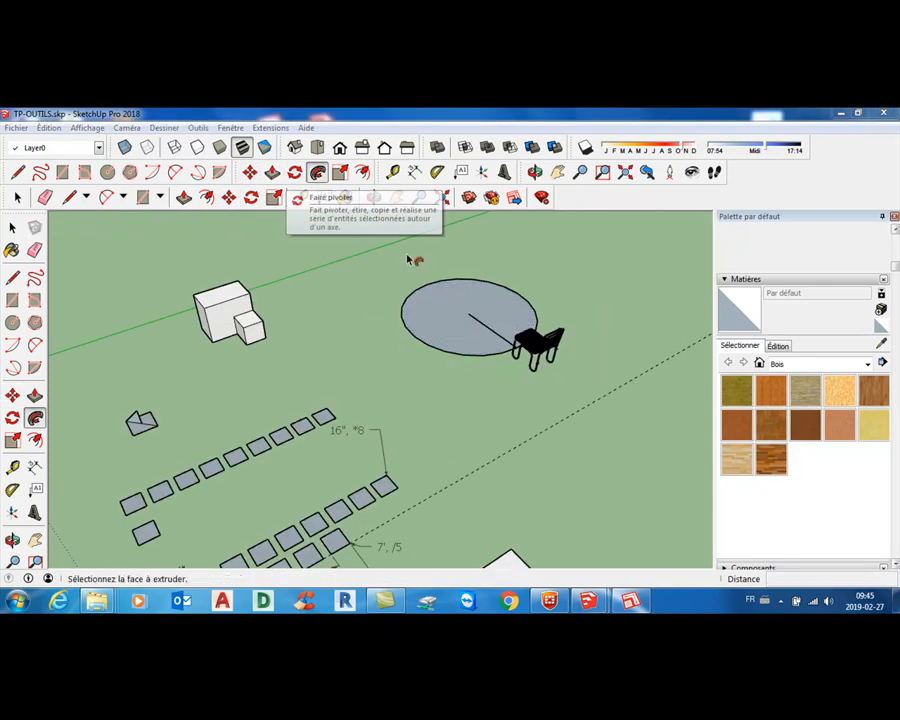
# Copy the chair by rotating it about the round table's centre and repeat the rotated copy with *4.
pyautogui.moveTo(507, 393); pyautogui.dragTo(450, 432, button='middle')
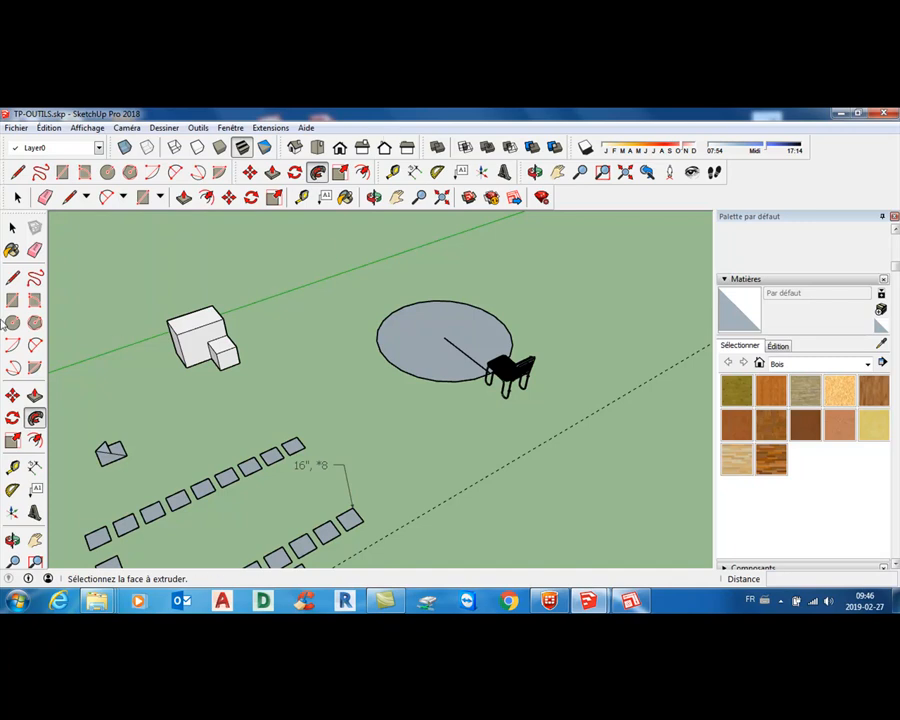
pyautogui.click(12, 228)
pyautogui.scroll(3, 530, 376)
pyautogui.click(517, 370)
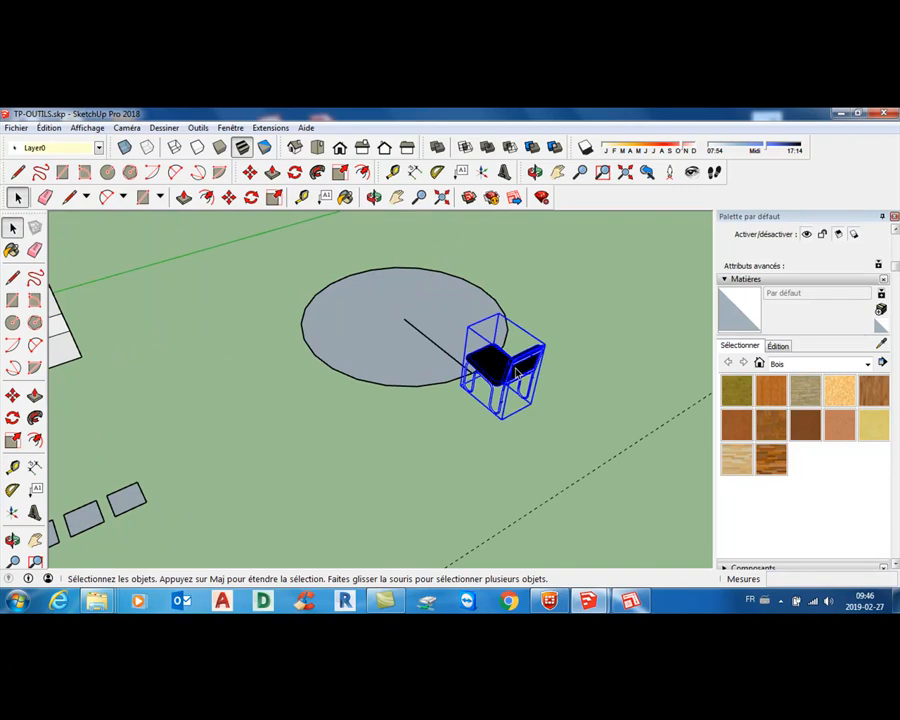
pyautogui.click(296, 174)
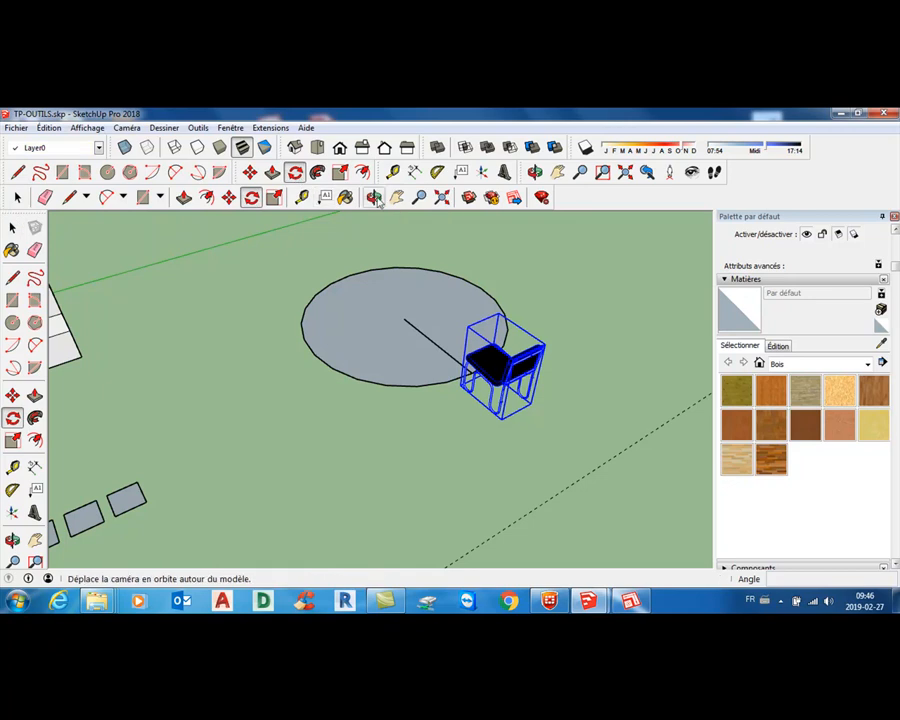
pyautogui.click(405, 320)
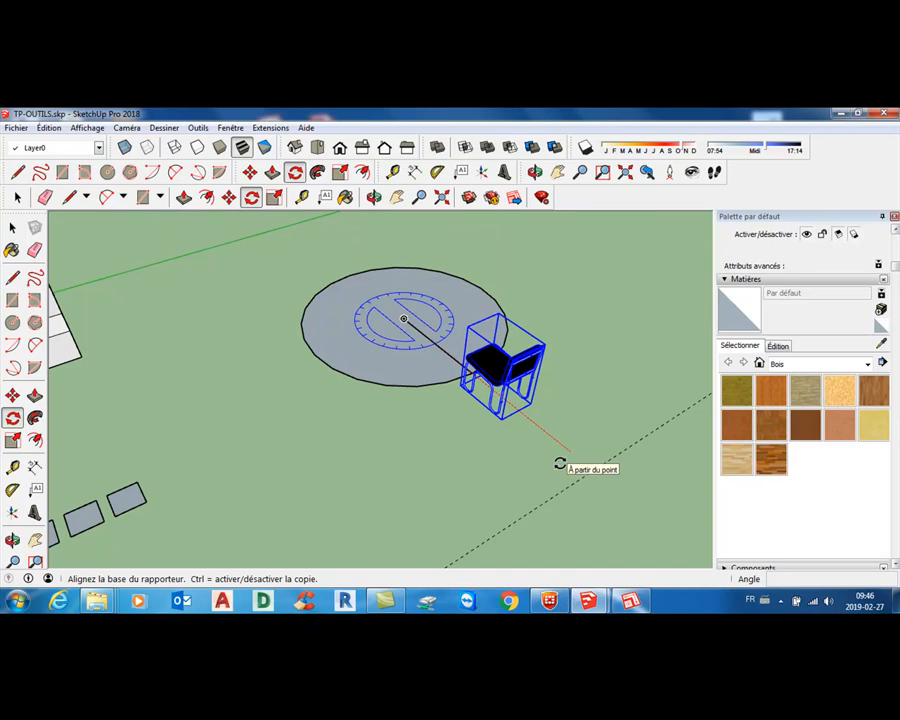
pyautogui.click(562, 460)
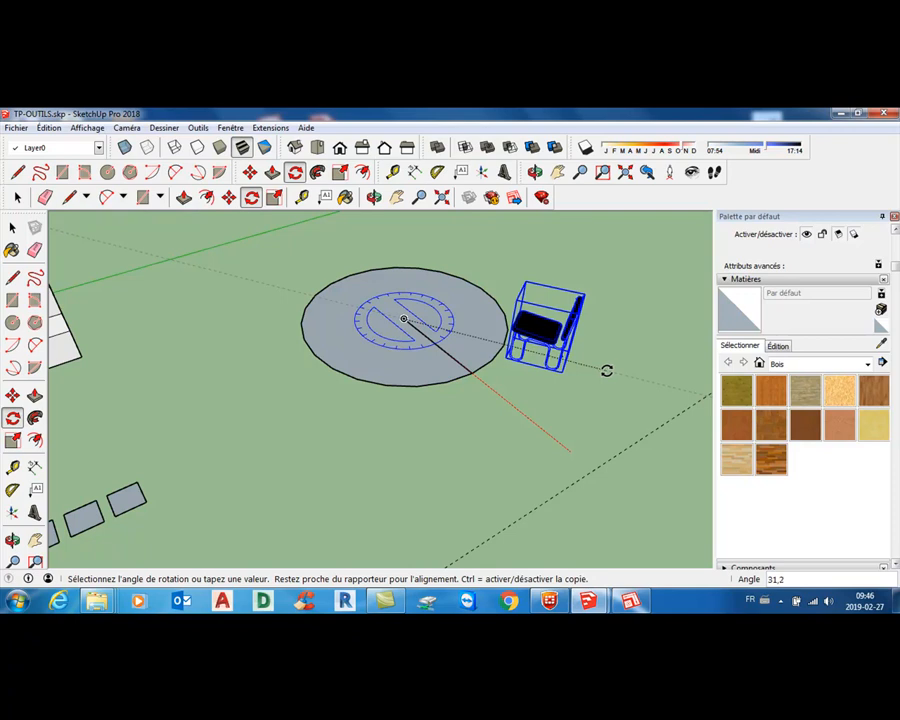
pyautogui.press('ctrl')
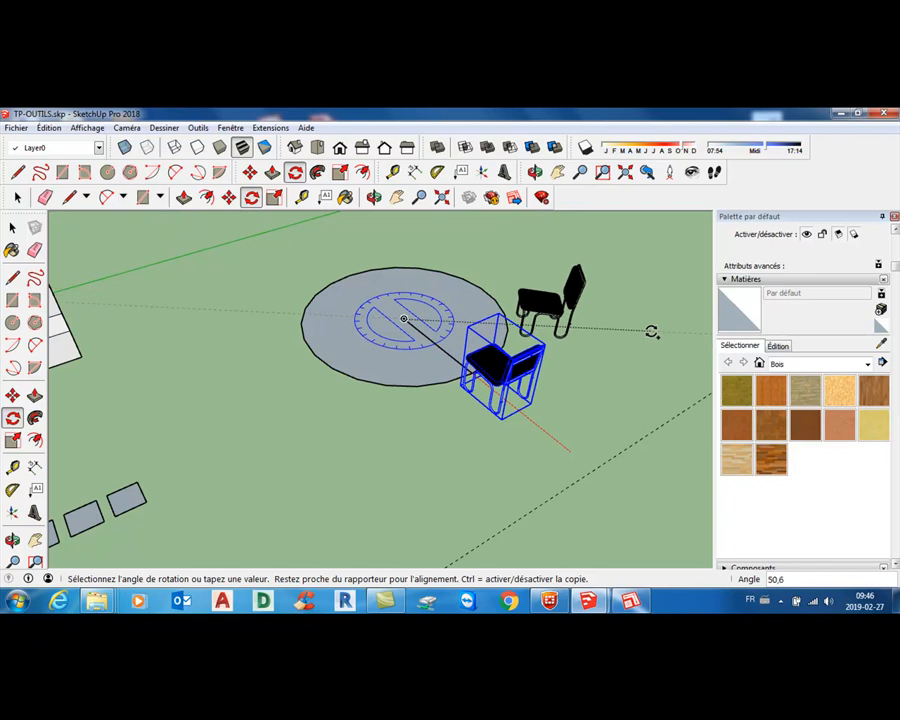
pyautogui.click(643, 226)
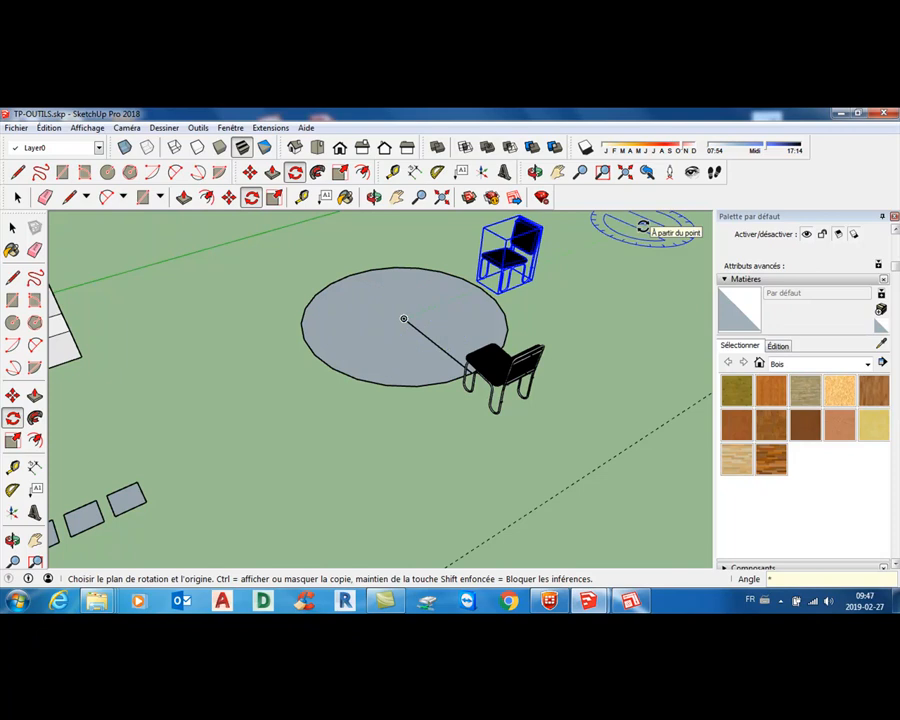
pyautogui.write('4')
pyautogui.press('Return')
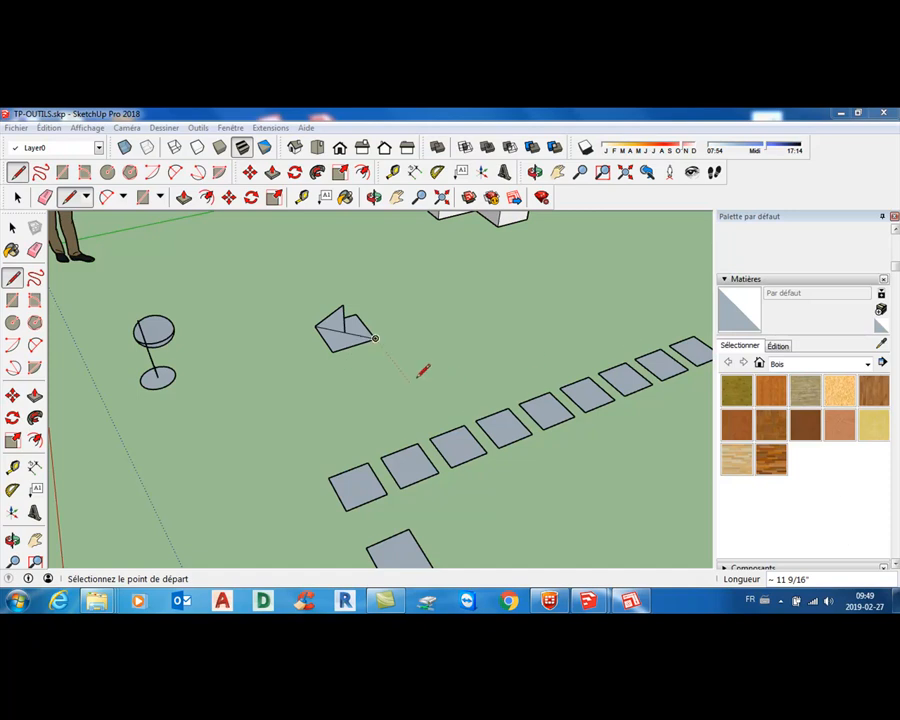
# Erase the diagonal line across the square beneath the upright triangle.
pyautogui.click(13, 228)
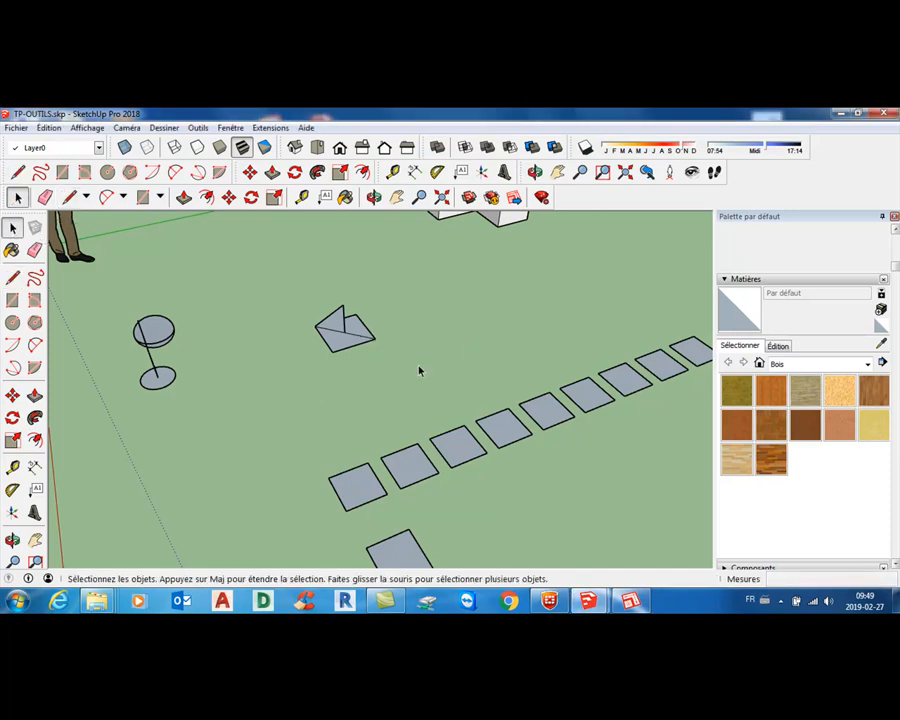
pyautogui.scroll(5, 356, 335)
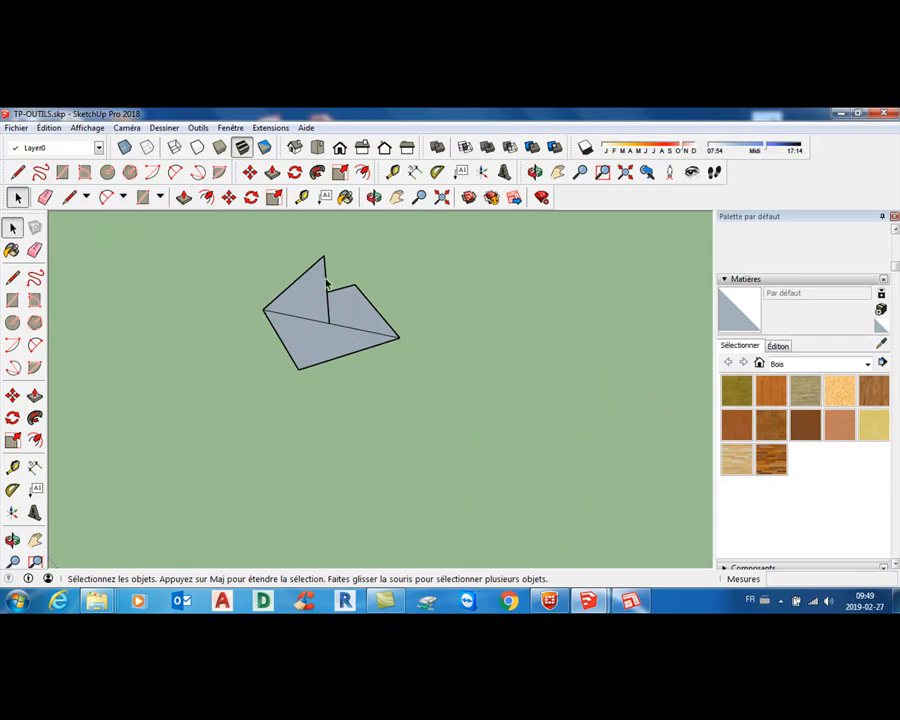
pyautogui.moveTo(331, 331); pyautogui.dragTo(355, 333, button='middle')
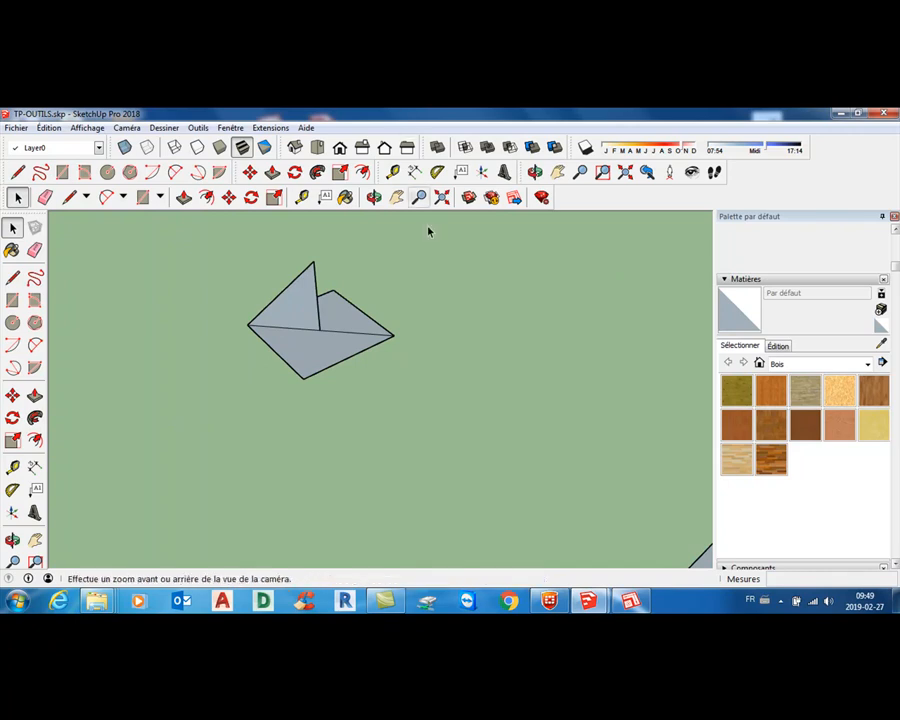
pyautogui.click(318, 172)
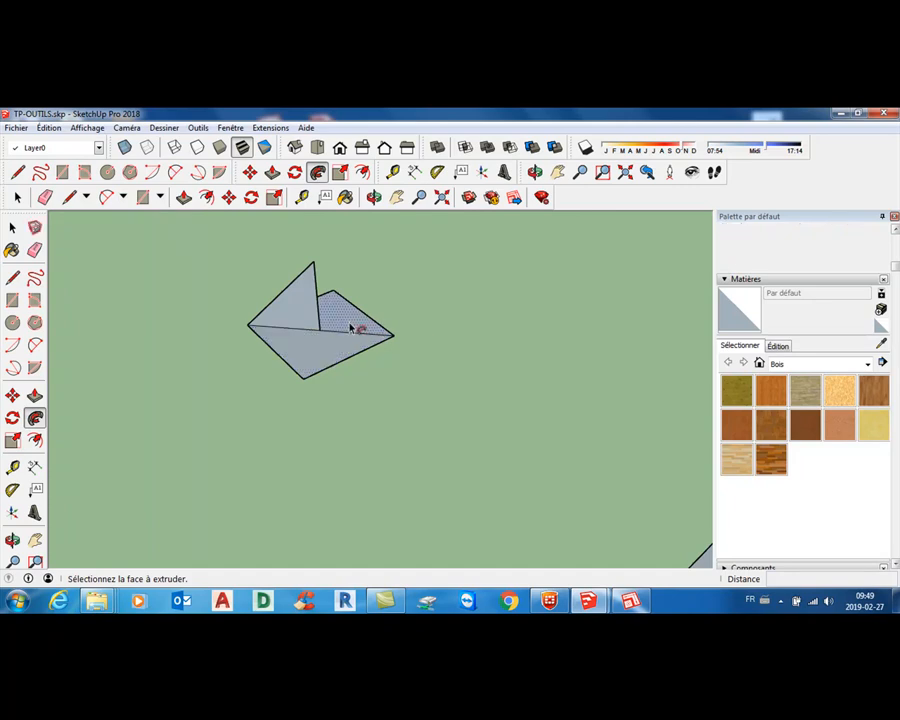
pyautogui.click(44, 197)
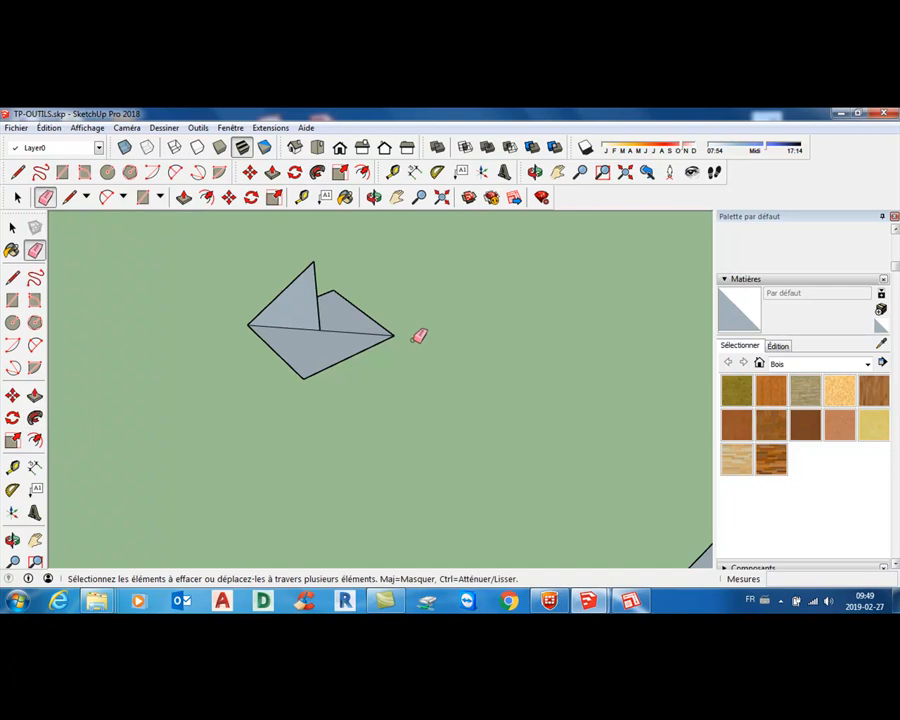
pyautogui.click(362, 330)
pyautogui.press('o')
pyautogui.moveTo(366, 318); pyautogui.dragTo(350, 466)
pyautogui.rightClick(362, 352)
pyautogui.click(395, 424)
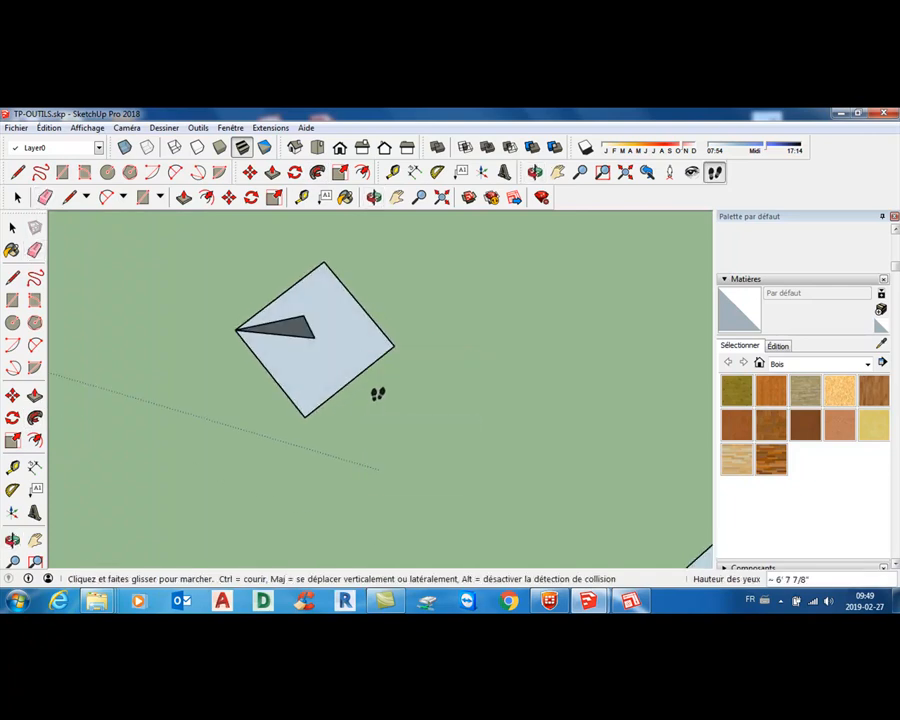
pyautogui.press('e')
pyautogui.press('o')
pyautogui.moveTo(440, 383)
pyautogui.mouseDown()
pyautogui.moveTo(419, 349)
pyautogui.moveTo(434, 296)
pyautogui.moveTo(454, 342)
pyautogui.mouseUp()
pyautogui.press('e')
pyautogui.press('o')
pyautogui.press('e')
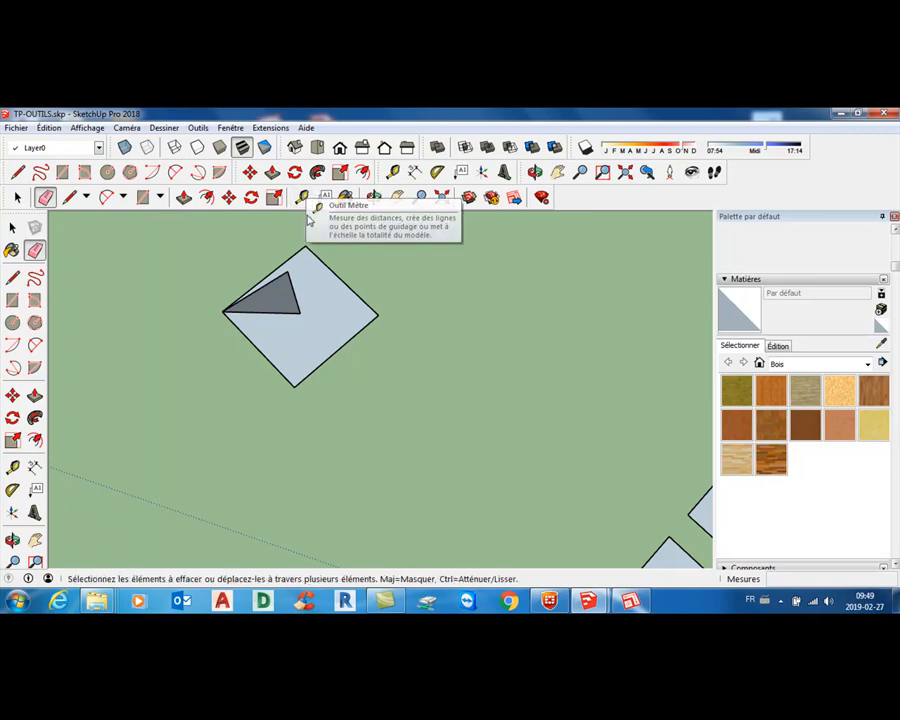
# Sweep the upright triangle around the square with Follow Me by tracing its edges, and undo the sweep.
pyautogui.click(317, 172)
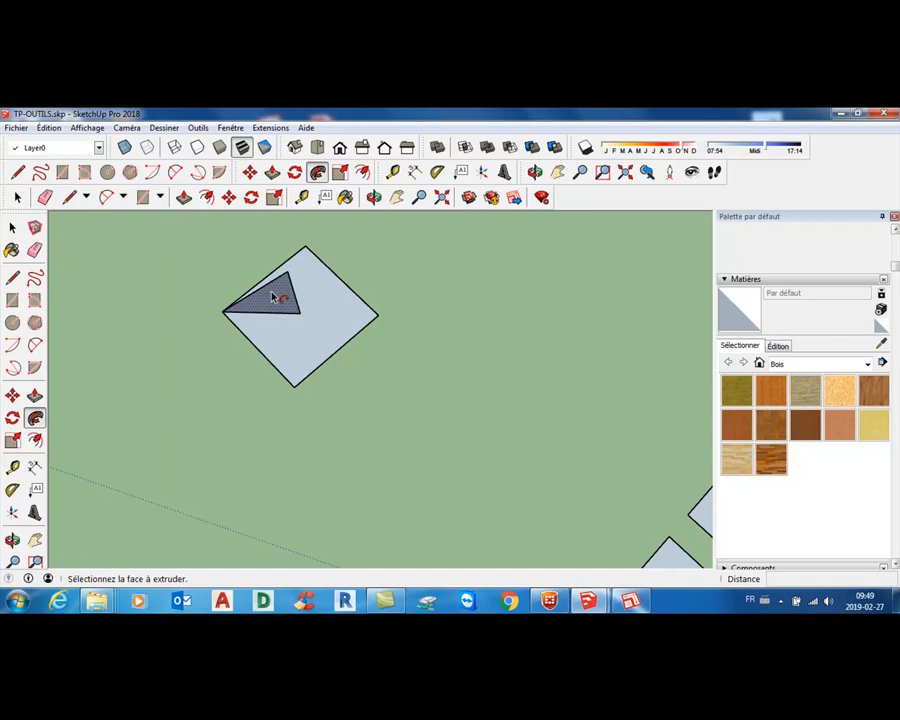
pyautogui.click(278, 301)
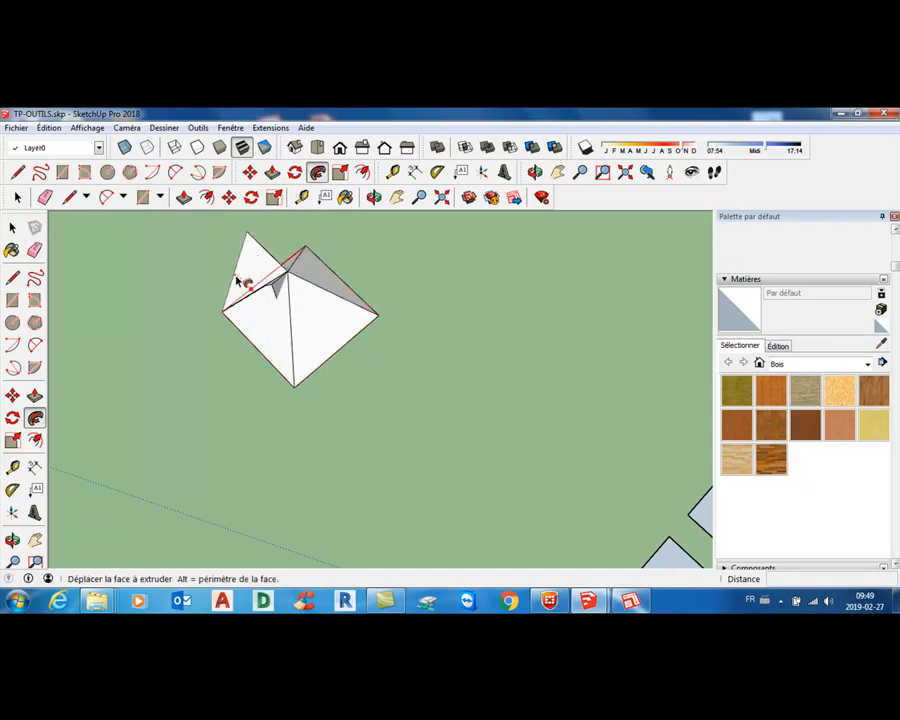
pyautogui.click(226, 318)
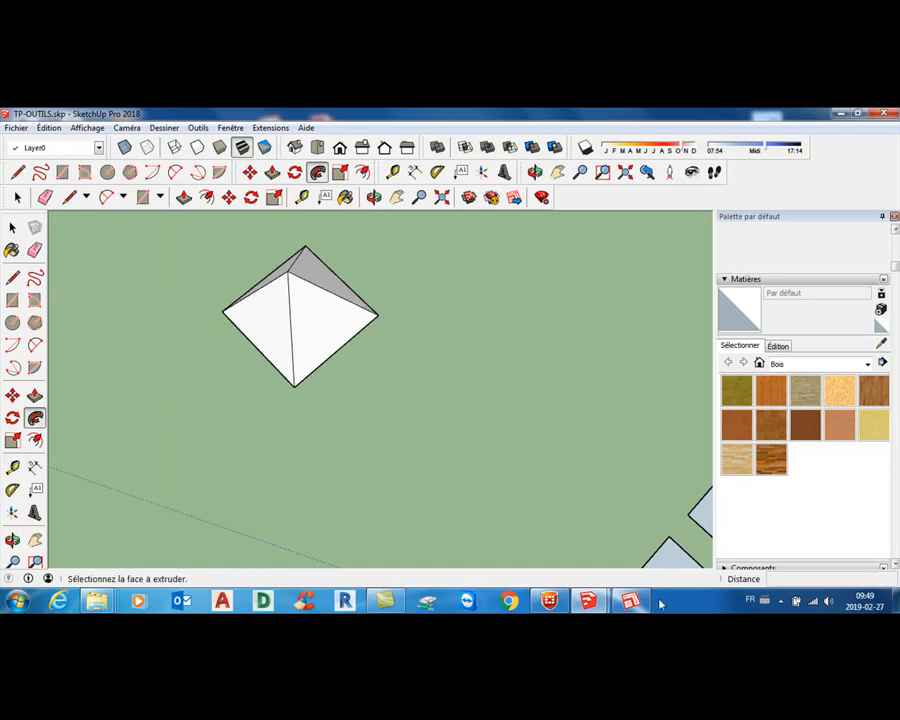
pyautogui.hotkey('ctrl', 'z')
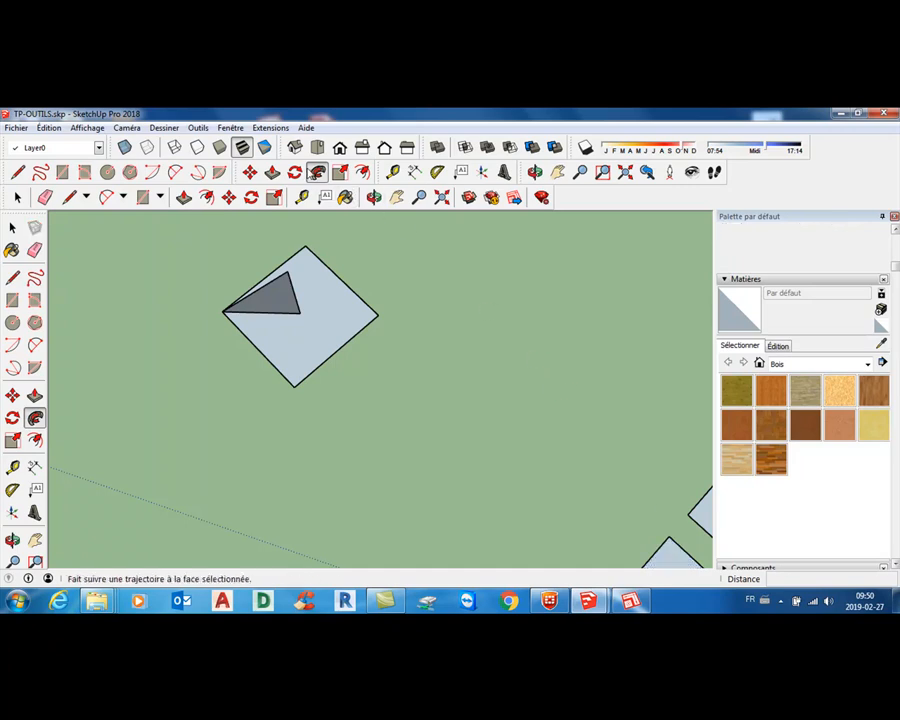
# Sweep the triangle around the square with Follow Me using the square face's whole perimeter as the path, and undo it.
pyautogui.click(278, 305)
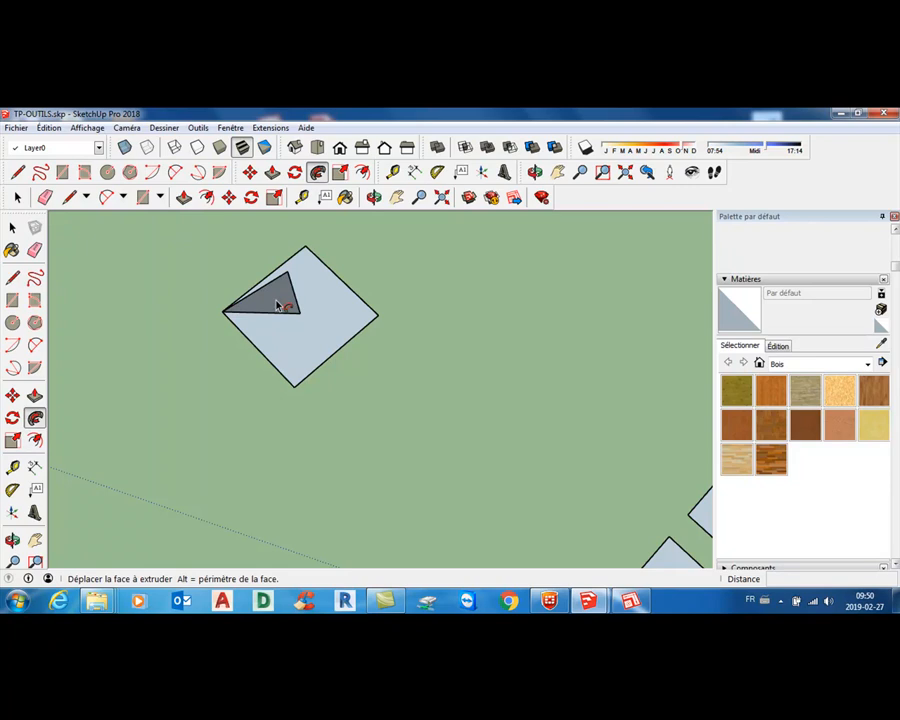
pyautogui.click(355, 334)
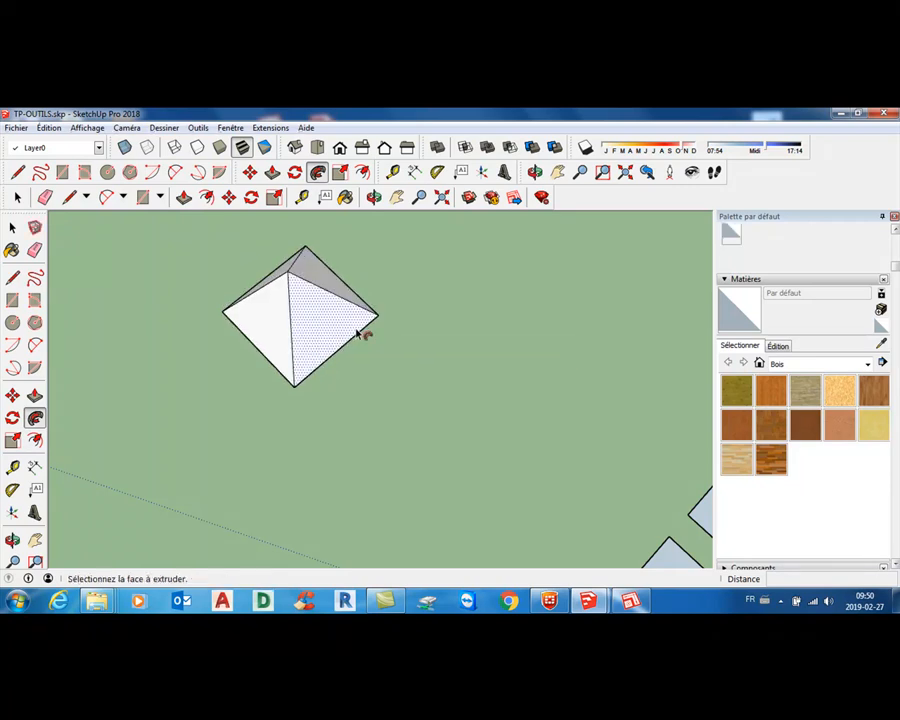
pyautogui.scroll(-3, 366, 342)
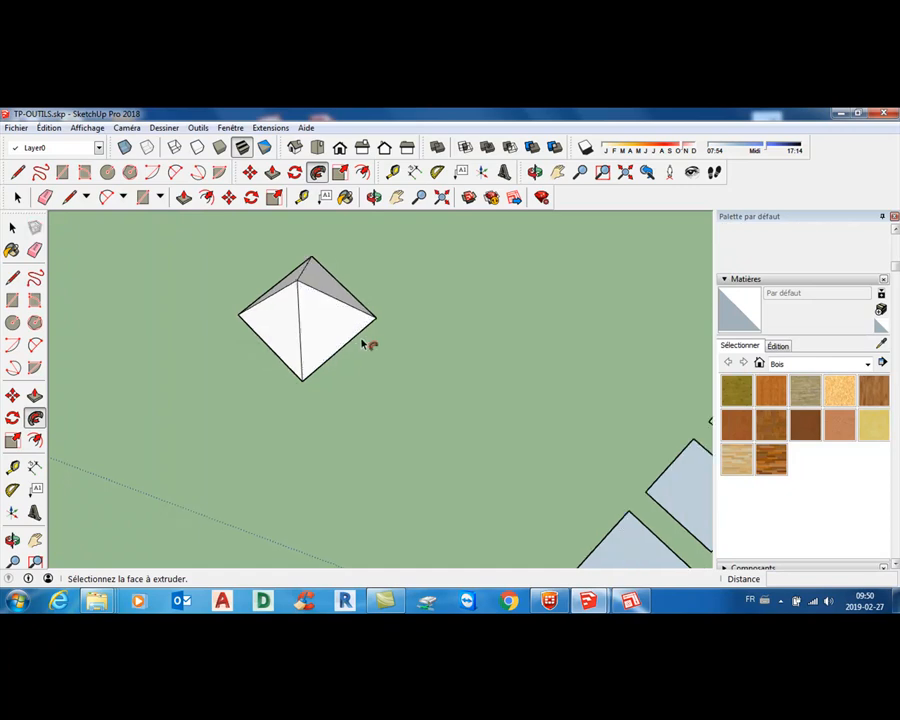
pyautogui.moveTo(372, 352); pyautogui.dragTo(408, 427, button='middle')
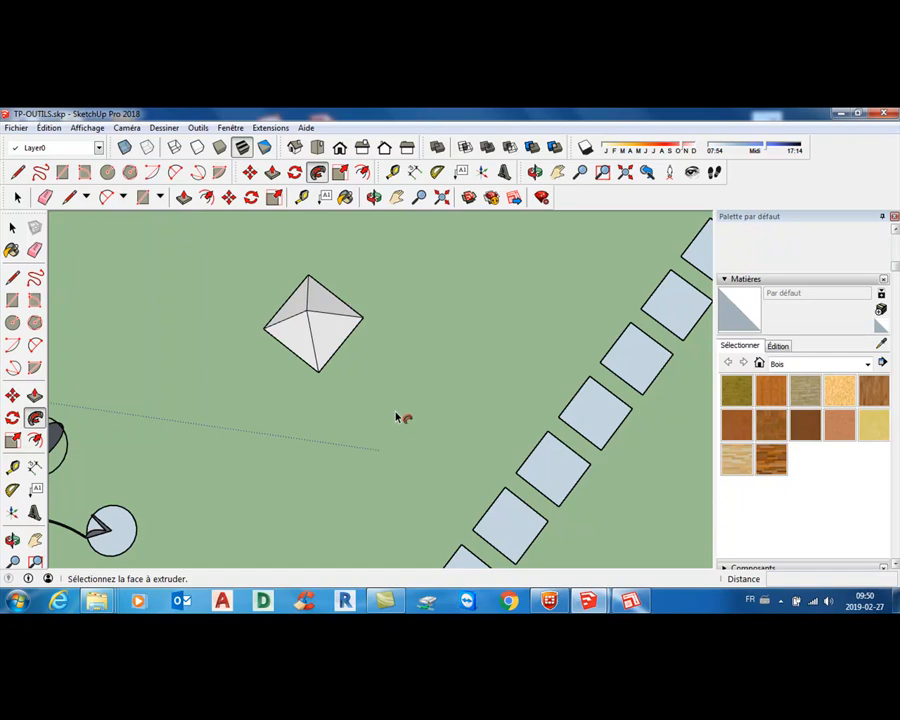
pyautogui.hotkey('ctrl', 'z')
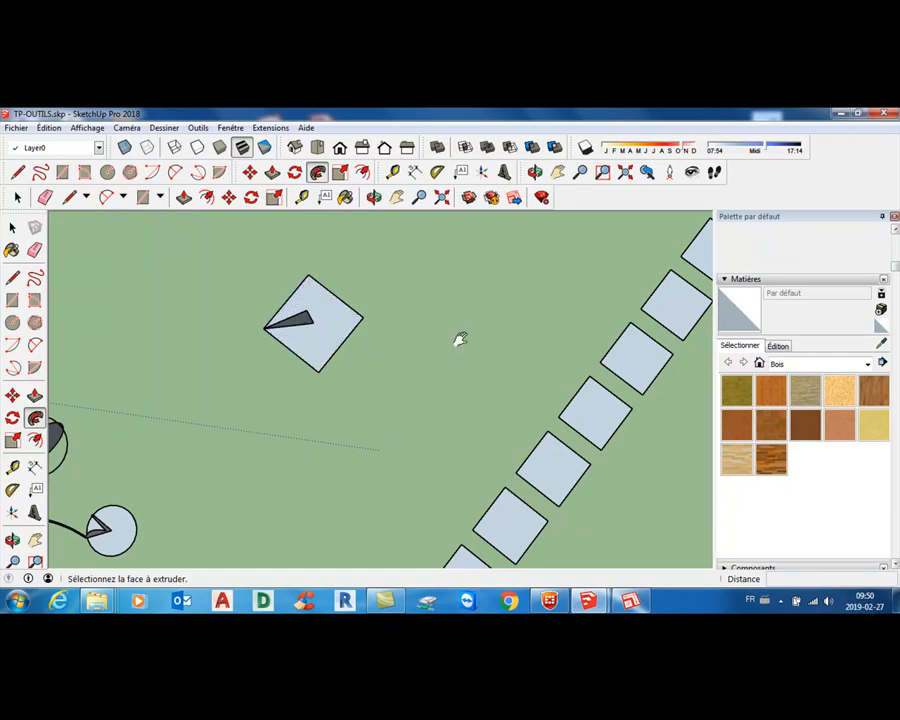
# Try Follow Me with the square as the profile and the upright triangle as the path, and undo it.
pyautogui.keyDown('shift'); pyautogui.moveTo(465, 347); pyautogui.dragTo(438, 290, button='middle'); pyautogui.keyUp('shift')
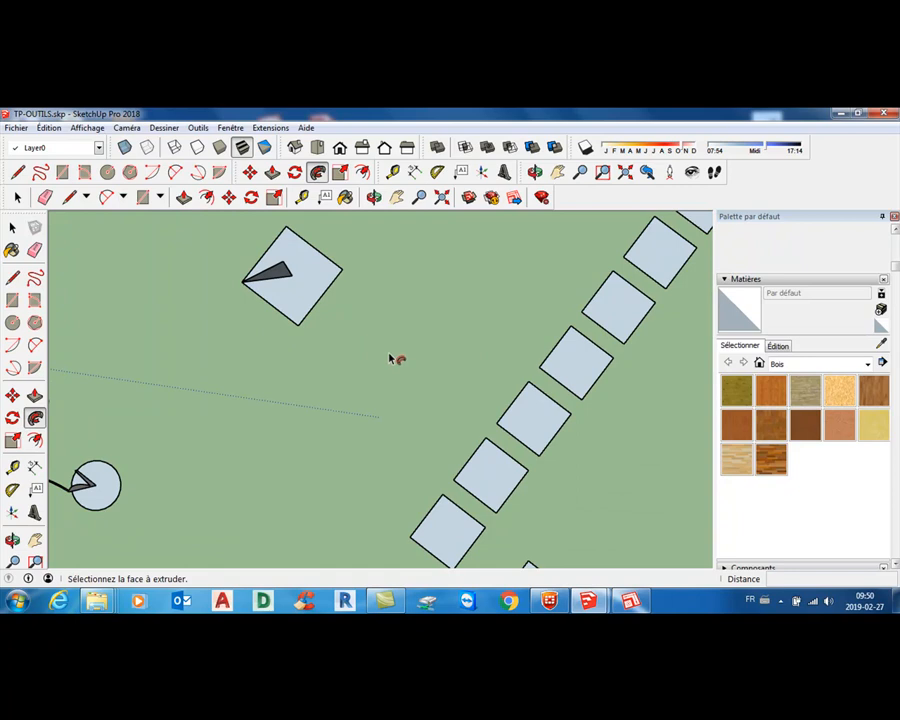
pyautogui.moveTo(313, 250)
pyautogui.mouseDown()
pyautogui.moveTo(283, 275)
pyautogui.moveTo(309, 317)
pyautogui.moveTo(359, 268)
pyautogui.mouseUp()
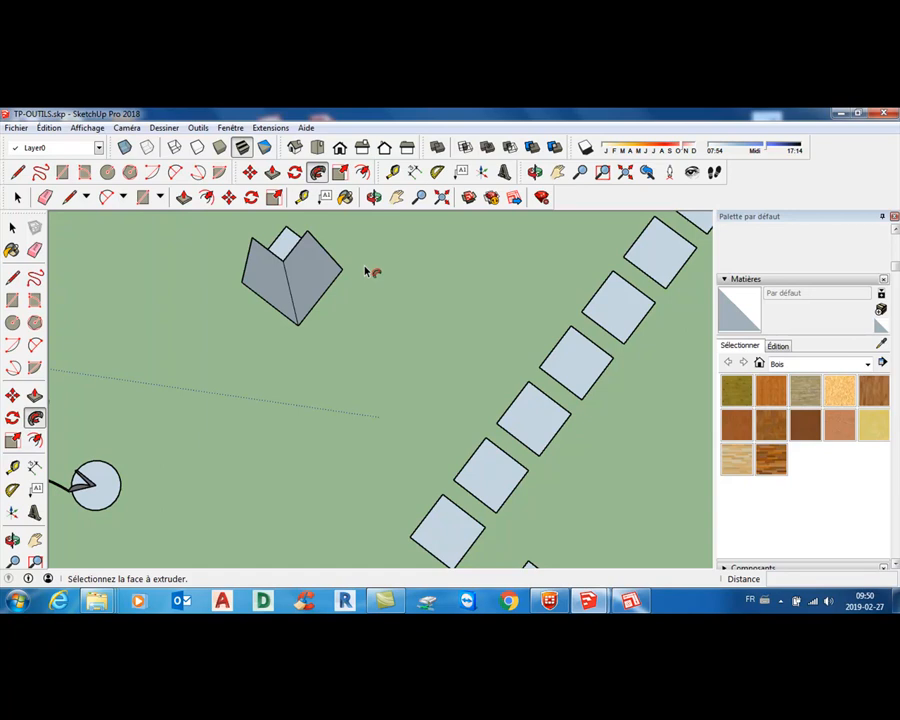
pyautogui.hotkey('ctrl', 'z')
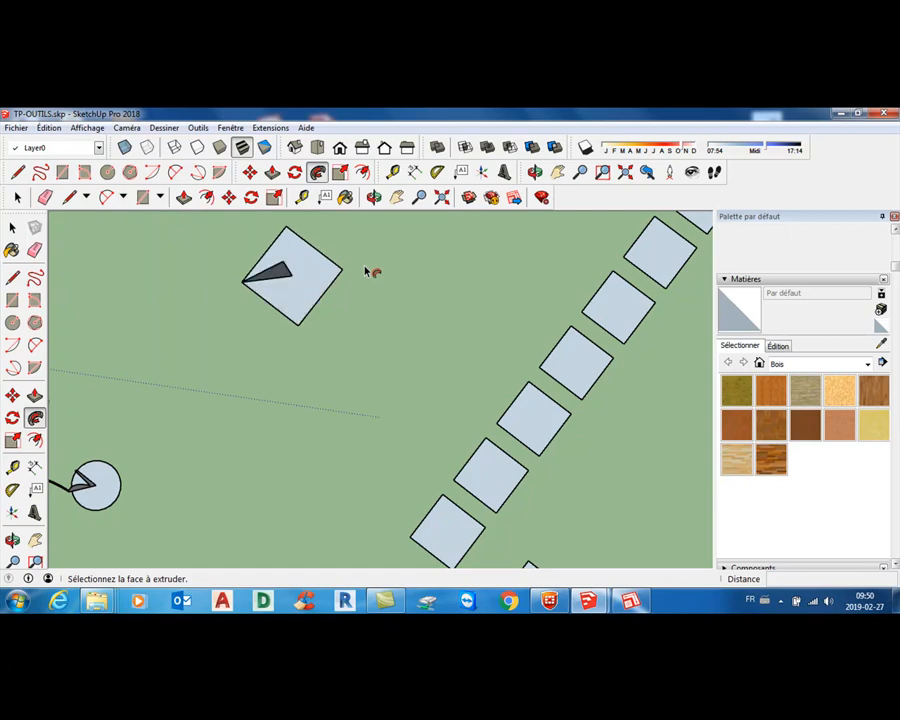
# Delete the face of the circle beneath the goblet profile, and undo the deletion.
pyautogui.scroll(-2, 177, 504)
pyautogui.moveTo(200, 492); pyautogui.dragTo(221, 378, button='middle')
pyautogui.moveTo(291, 450)
pyautogui.mouseDown(button='middle')
pyautogui.moveTo(279, 395)
pyautogui.moveTo(307, 356)
pyautogui.moveTo(239, 380)
pyautogui.moveTo(293, 368)
pyautogui.moveTo(340, 263)
pyautogui.moveTo(372, 235)
pyautogui.moveTo(285, 466)
pyautogui.mouseUp(button='middle')
pyautogui.moveTo(230, 570); pyautogui.dragTo(244, 377, button='middle')
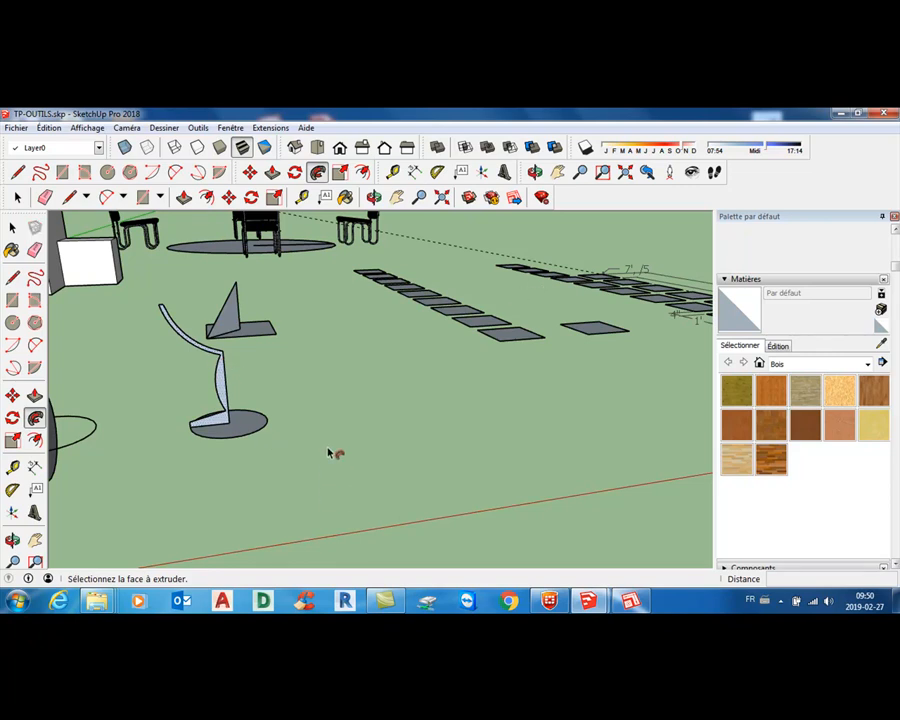
pyautogui.moveTo(335, 450); pyautogui.dragTo(283, 430, button='middle')
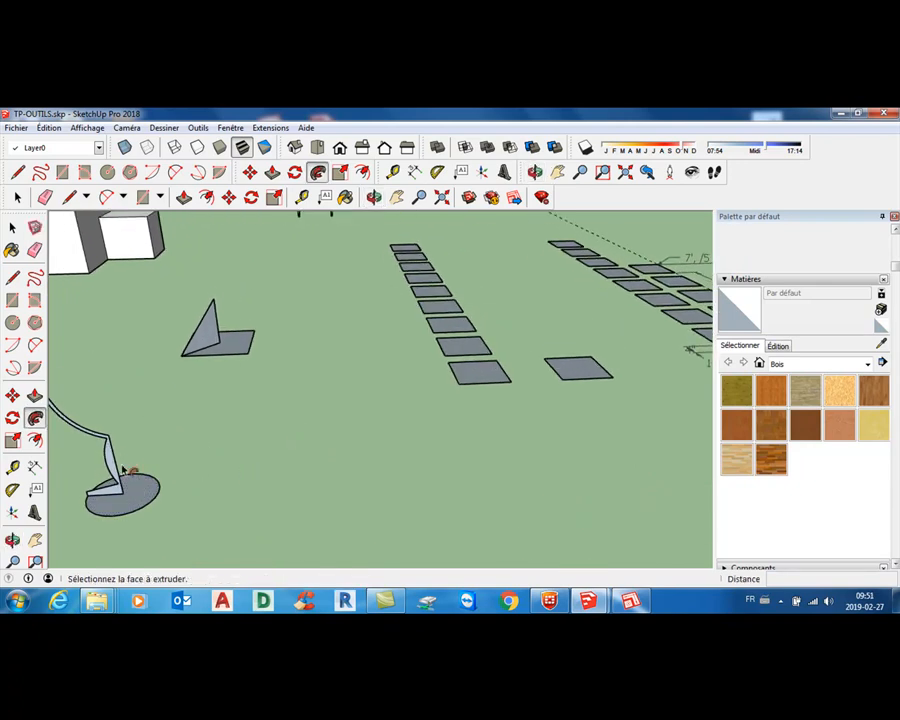
pyautogui.moveTo(237, 398); pyautogui.dragTo(257, 384, button='middle')
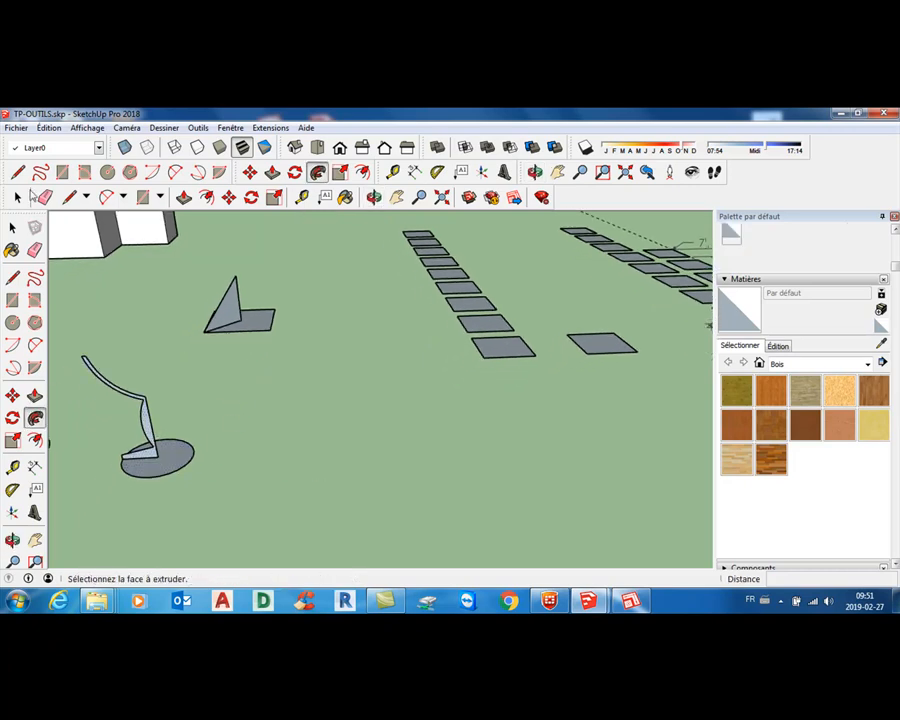
pyautogui.click(12, 228)
pyautogui.click(172, 457)
pyautogui.press('Delete')
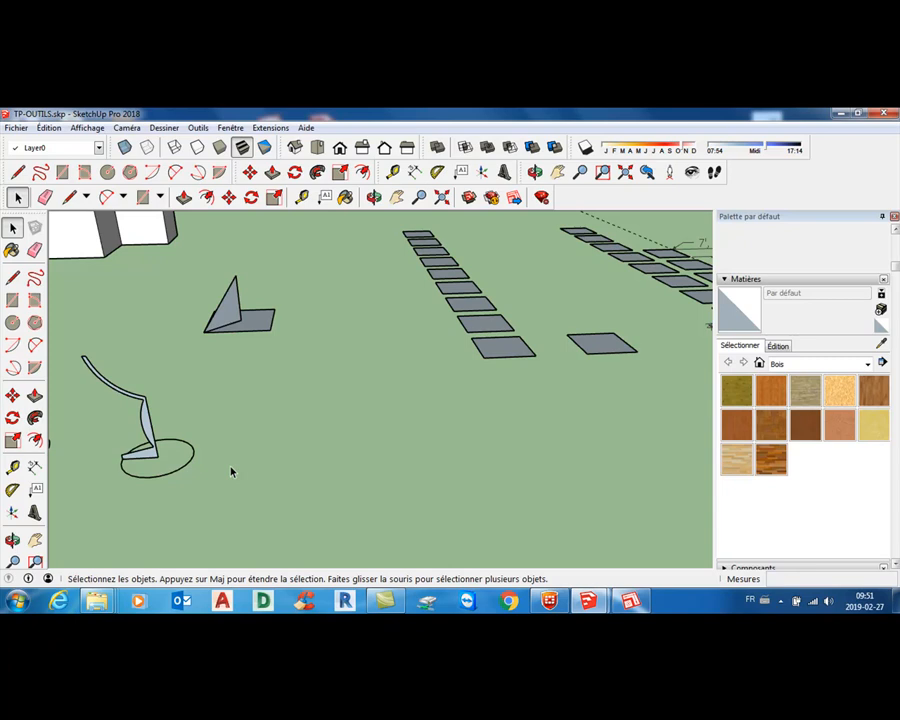
pyautogui.hotkey('ctrl', 'z')
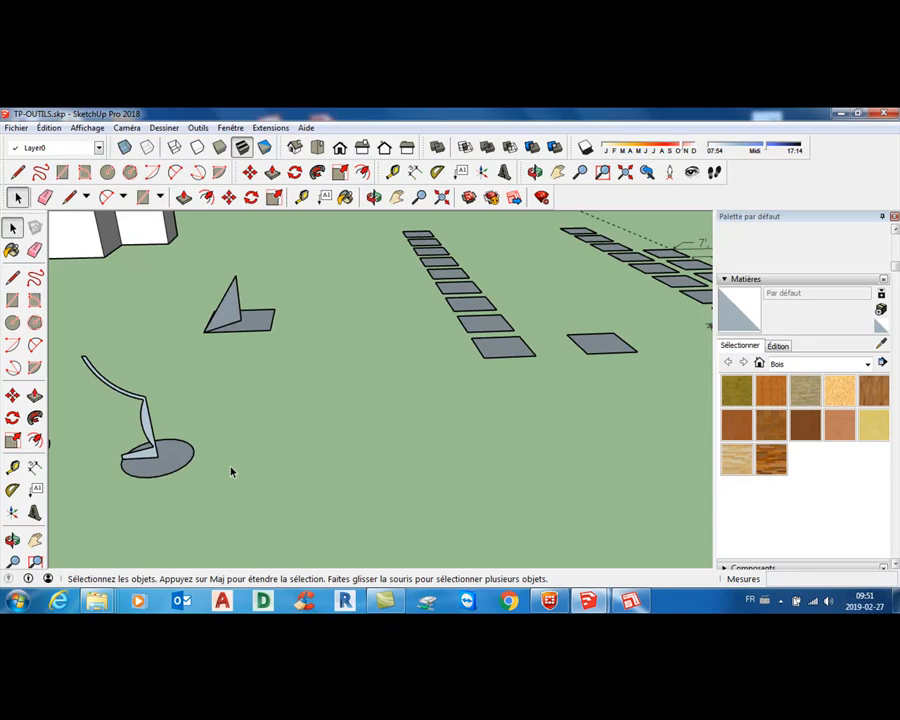
# Sweep the goblet profile around the perimeter of the circular face at its base with Follow Me.
pyautogui.click(317, 172)
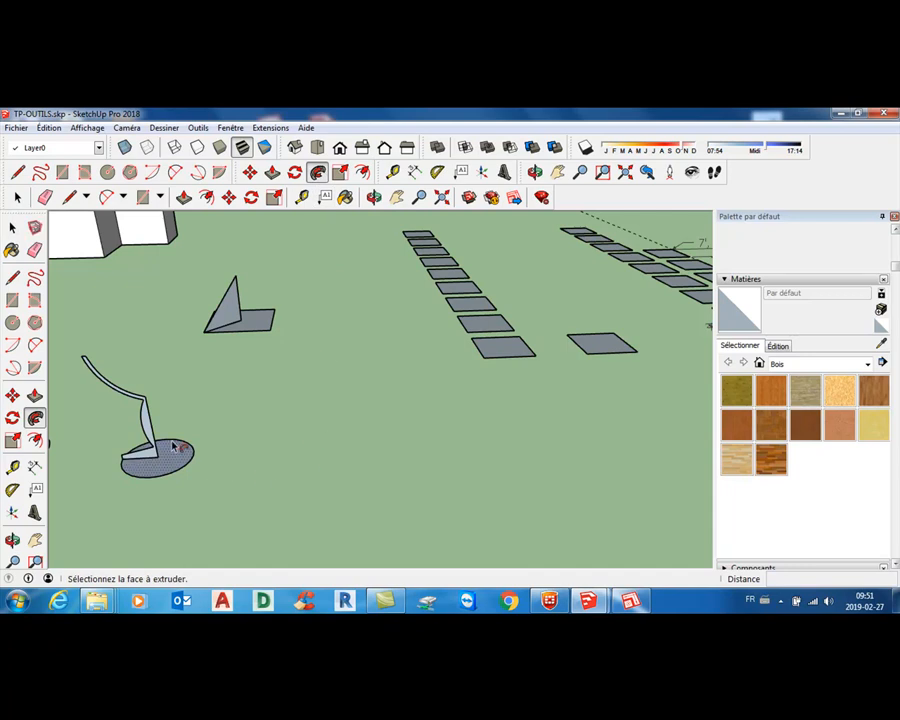
pyautogui.click(145, 424)
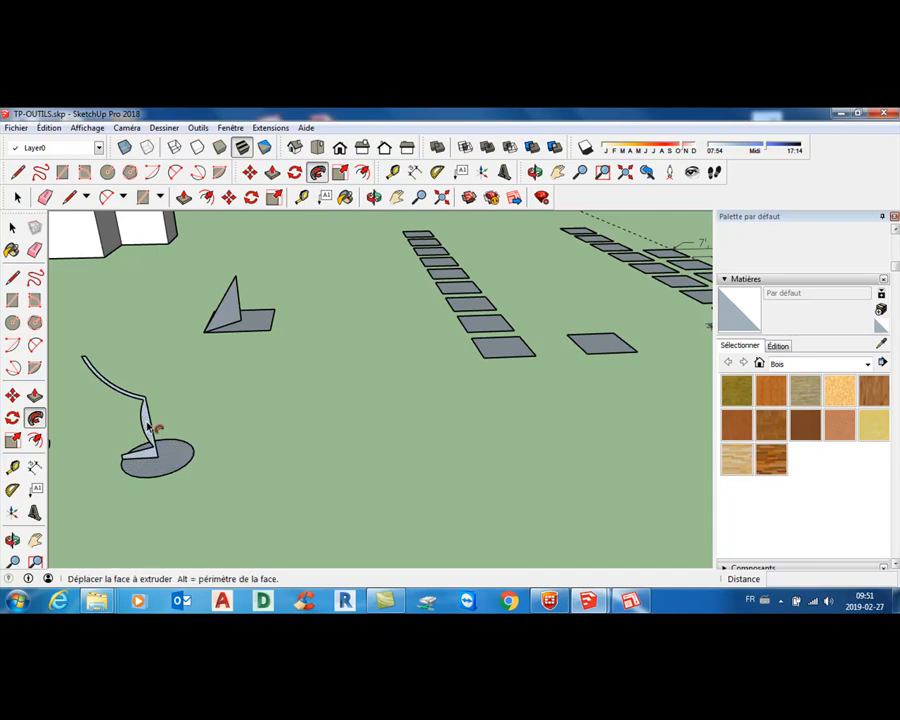
pyautogui.click(176, 460)
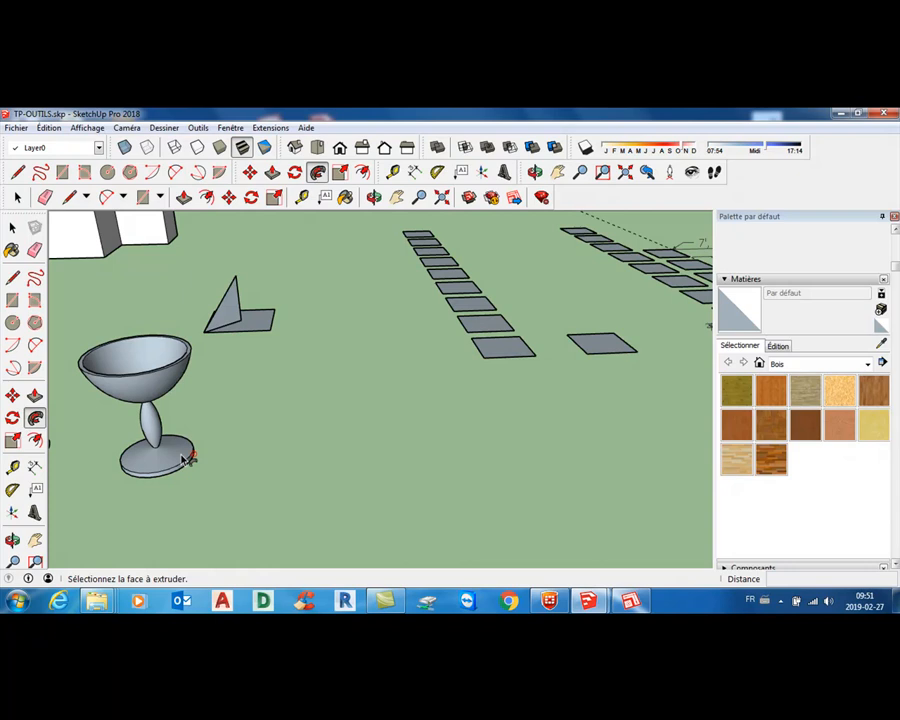
# Undo the goblet sweep, and sweep the goblet profile around the base circle again with Follow Me.
pyautogui.hotkey('ctrl', 'z')
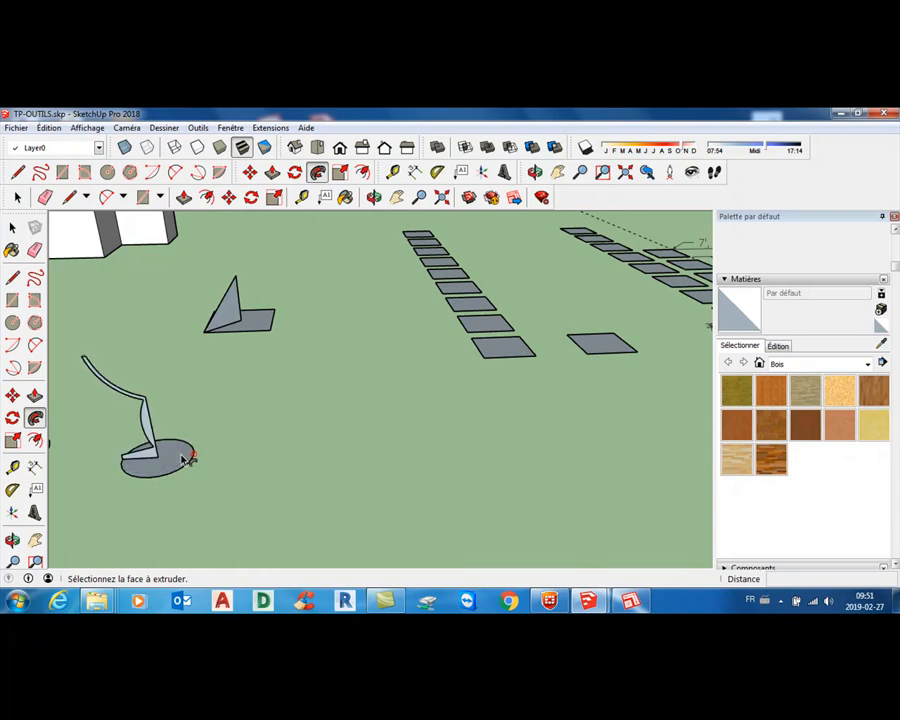
pyautogui.click(13, 228)
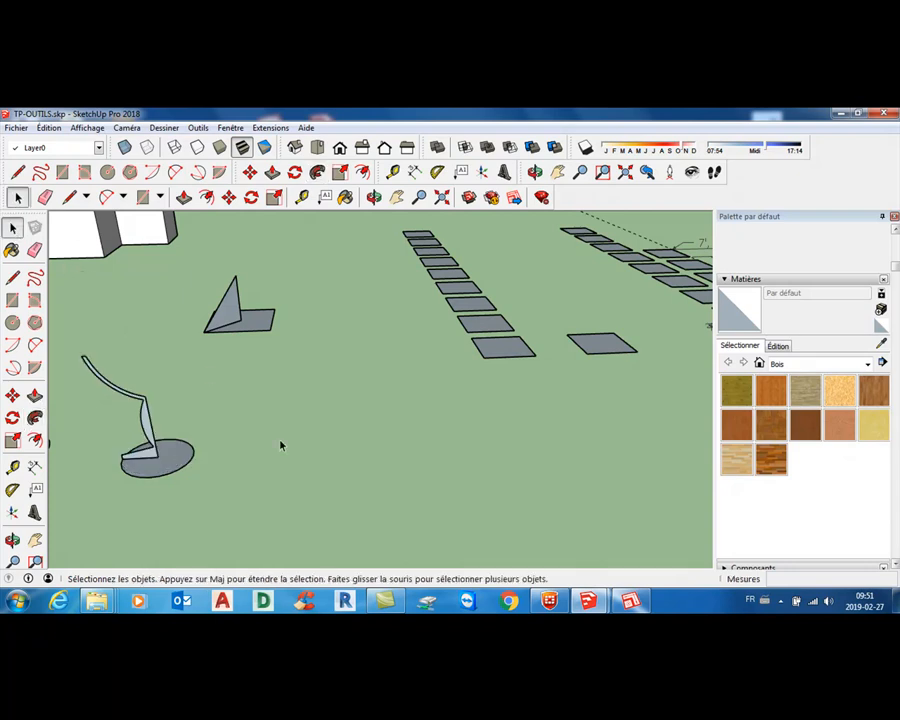
pyautogui.moveTo(167, 425); pyautogui.dragTo(86, 355)
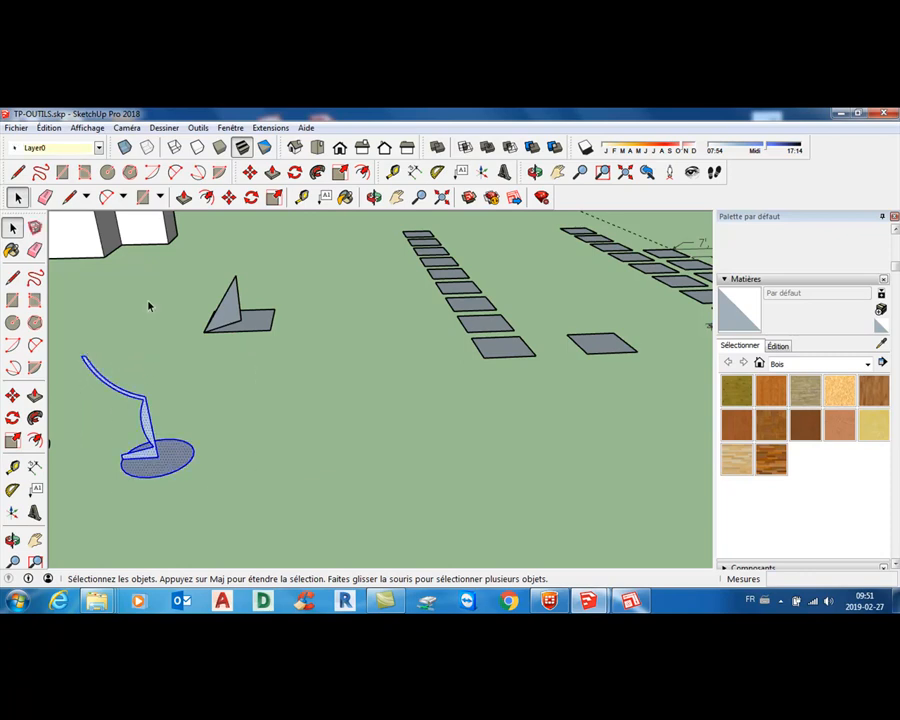
pyautogui.click(318, 173)
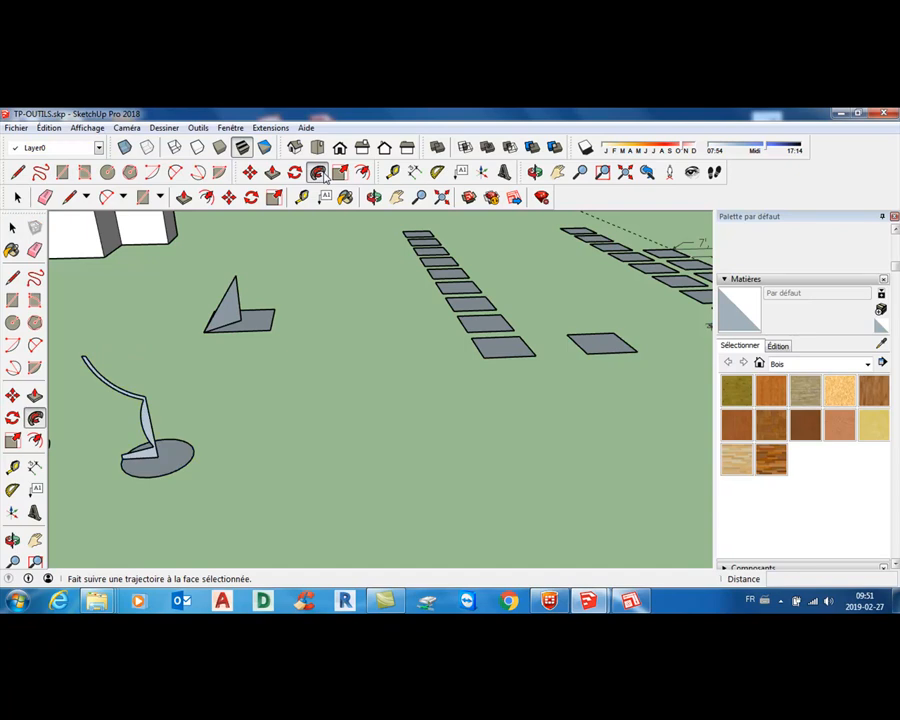
pyautogui.click(146, 423)
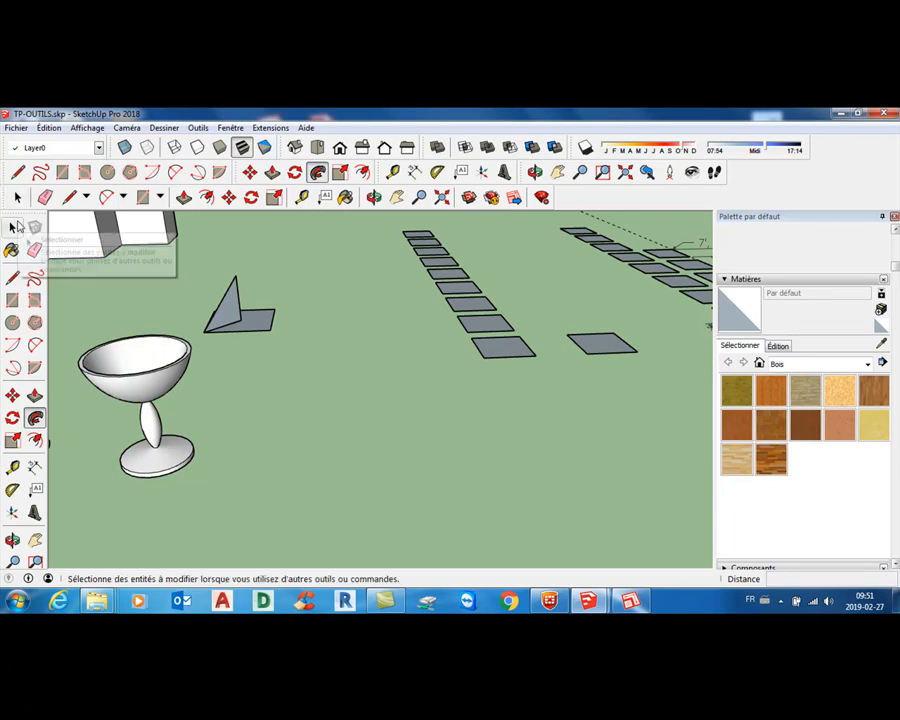
pyautogui.scroll(-2, 231, 322)
pyautogui.scroll(-2, 221, 387)
pyautogui.scroll(4, 170, 385)
pyautogui.scroll(-2, 220, 388)
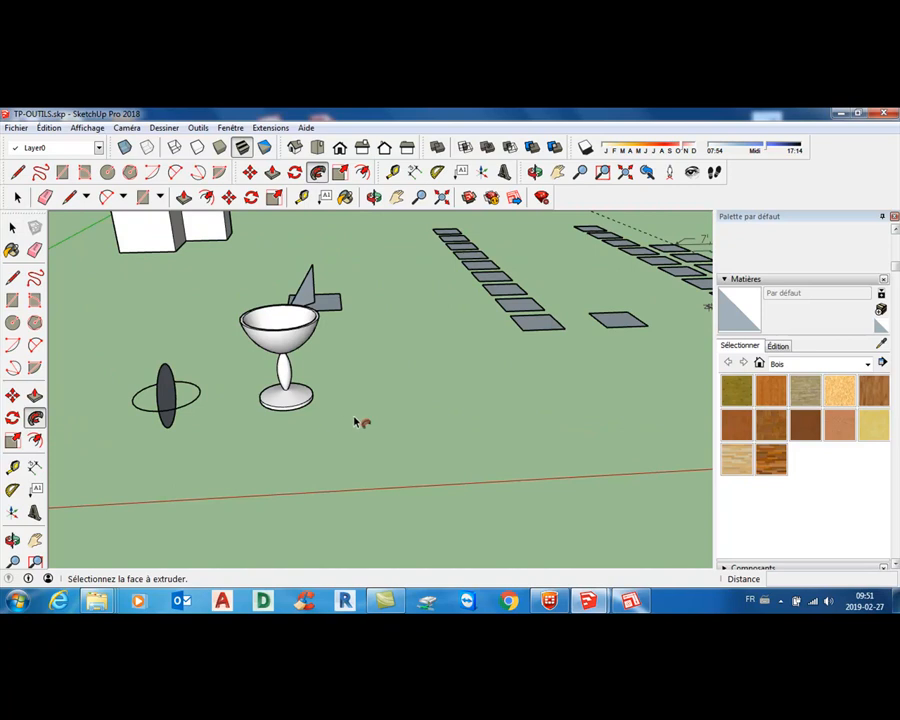
pyautogui.scroll(-3, 436, 400)
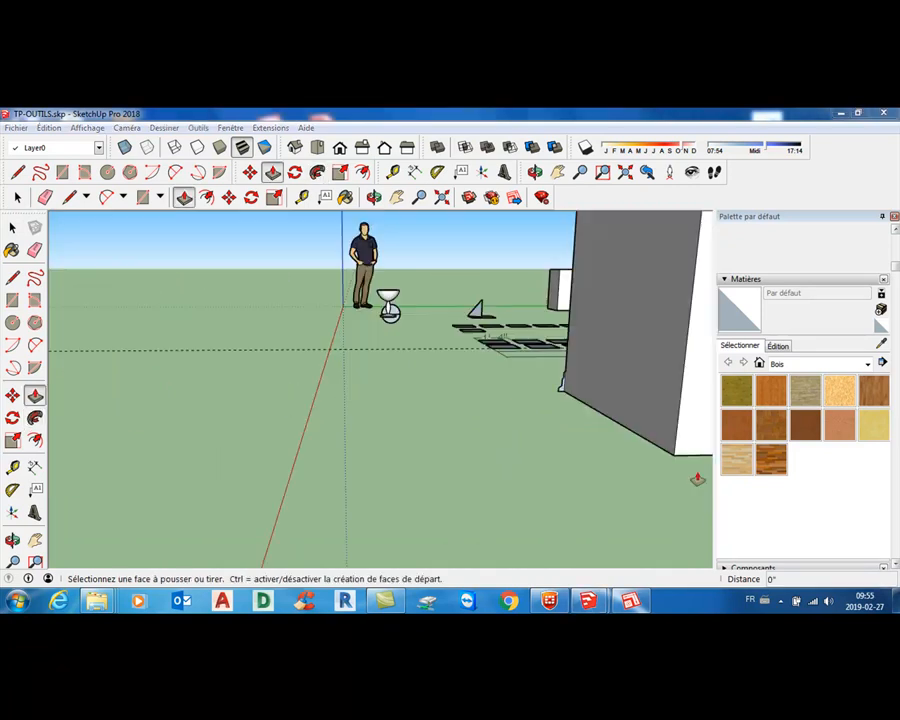
# Group the moulding profile at the foot of the large block's corner, and start Follow Me.
pyautogui.moveTo(603, 458)
pyautogui.mouseDown(button='middle')
pyautogui.moveTo(601, 416)
pyautogui.moveTo(599, 434)
pyautogui.moveTo(572, 380)
pyautogui.mouseUp(button='middle')
pyautogui.scroll(4, 575, 372)
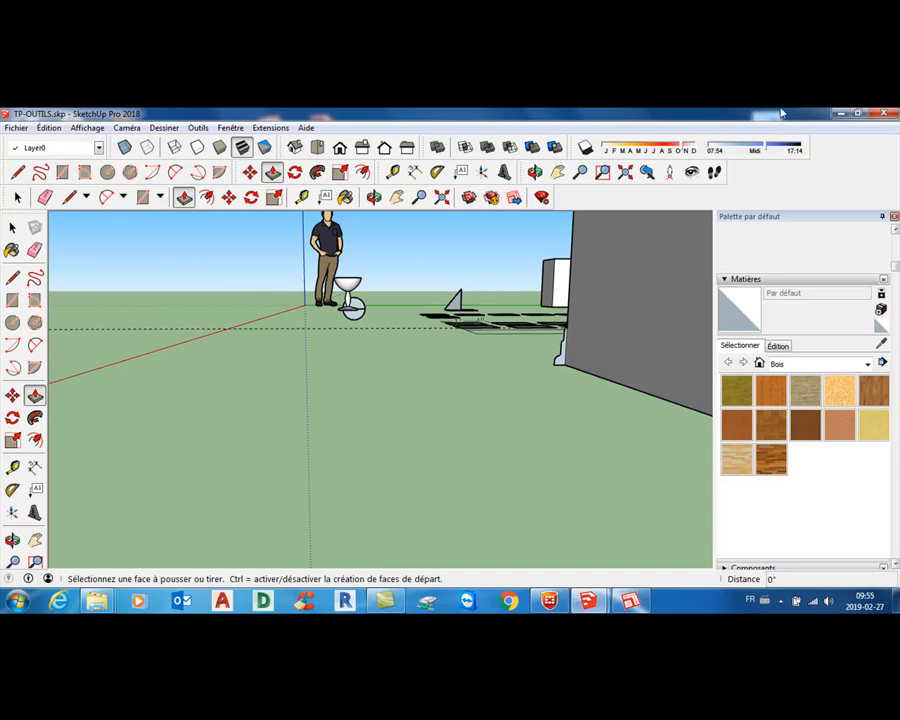
pyautogui.scroll(3, 560, 360)
pyautogui.scroll(2, 549, 351)
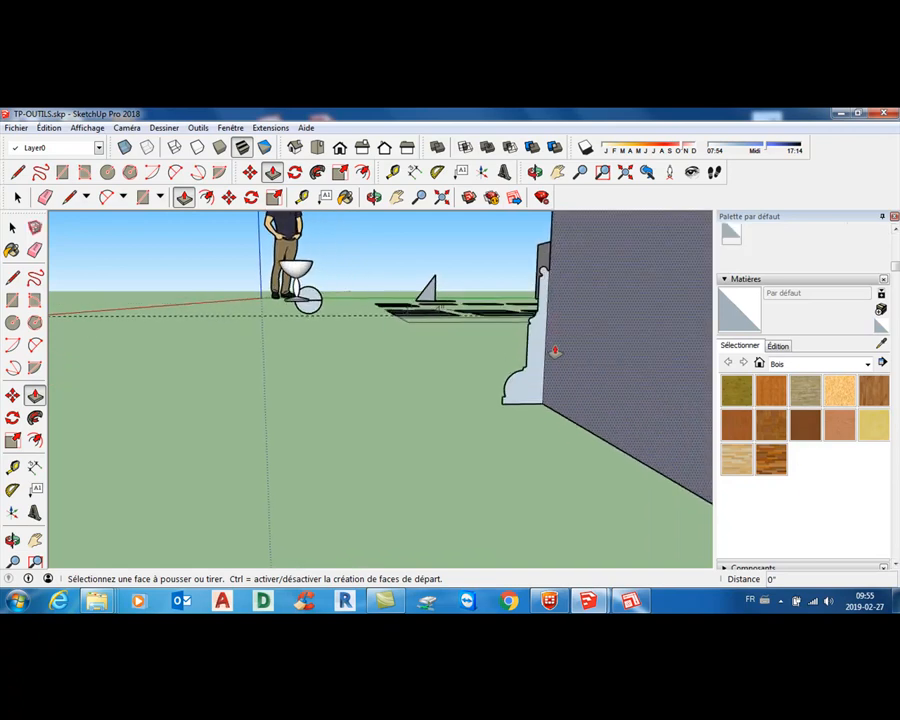
pyautogui.scroll(-2, 551, 351)
pyautogui.scroll(-3, 549, 356)
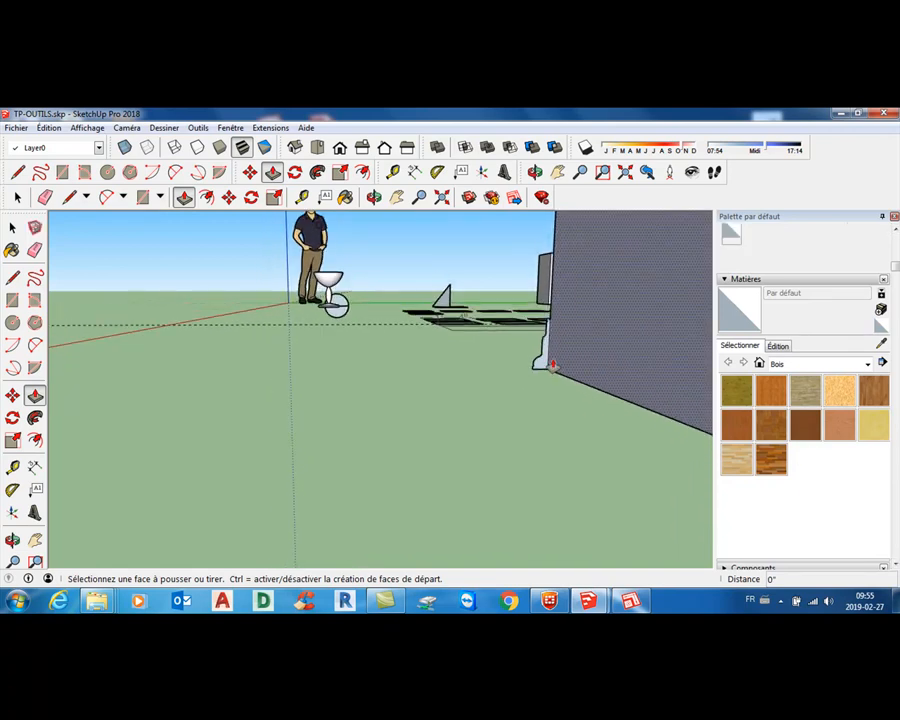
pyautogui.moveTo(580, 386); pyautogui.dragTo(554, 418, button='middle')
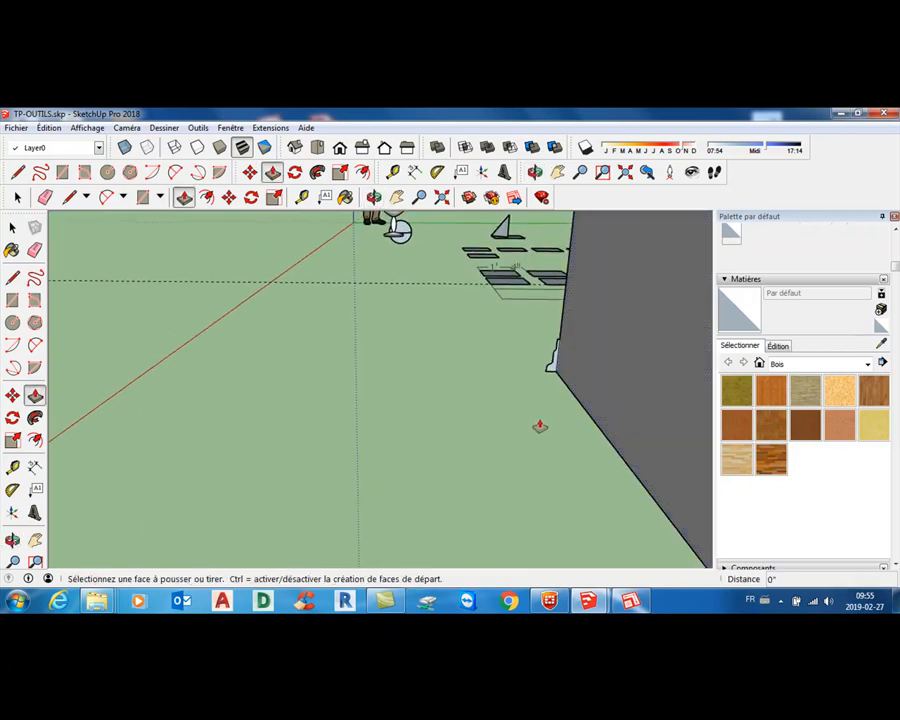
pyautogui.click(14, 229)
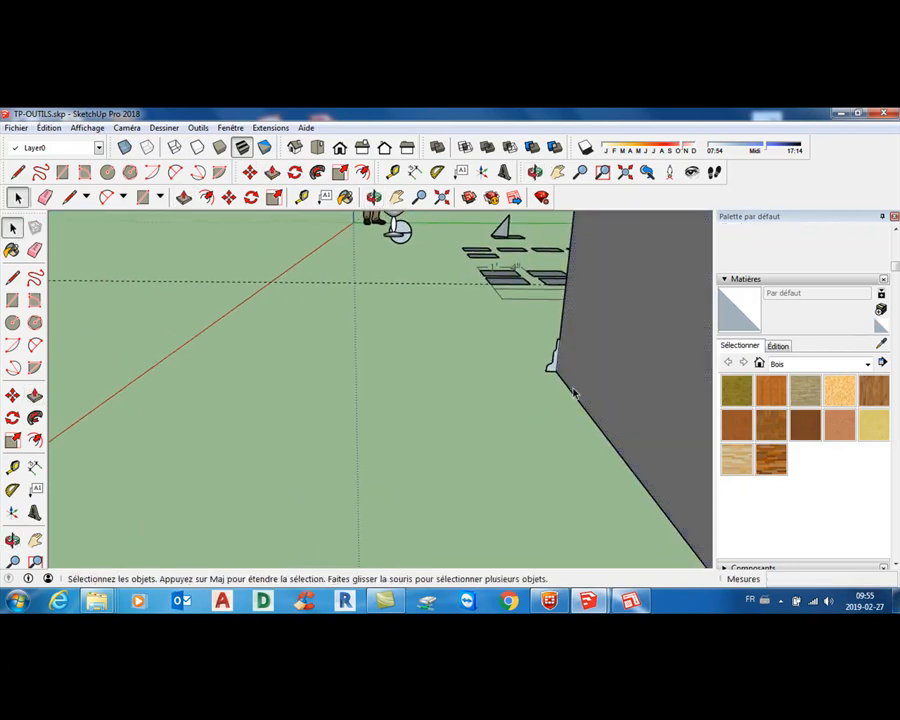
pyautogui.scroll(4, 545, 350)
pyautogui.click(546, 349)
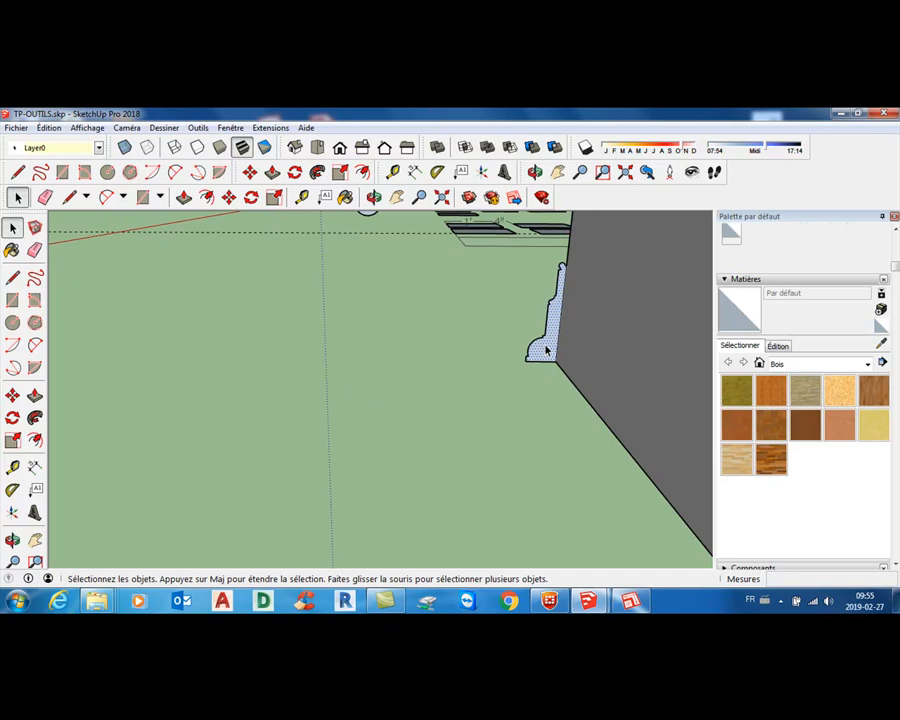
pyautogui.moveTo(476, 257); pyautogui.dragTo(597, 396)
pyautogui.rightClick(556, 320)
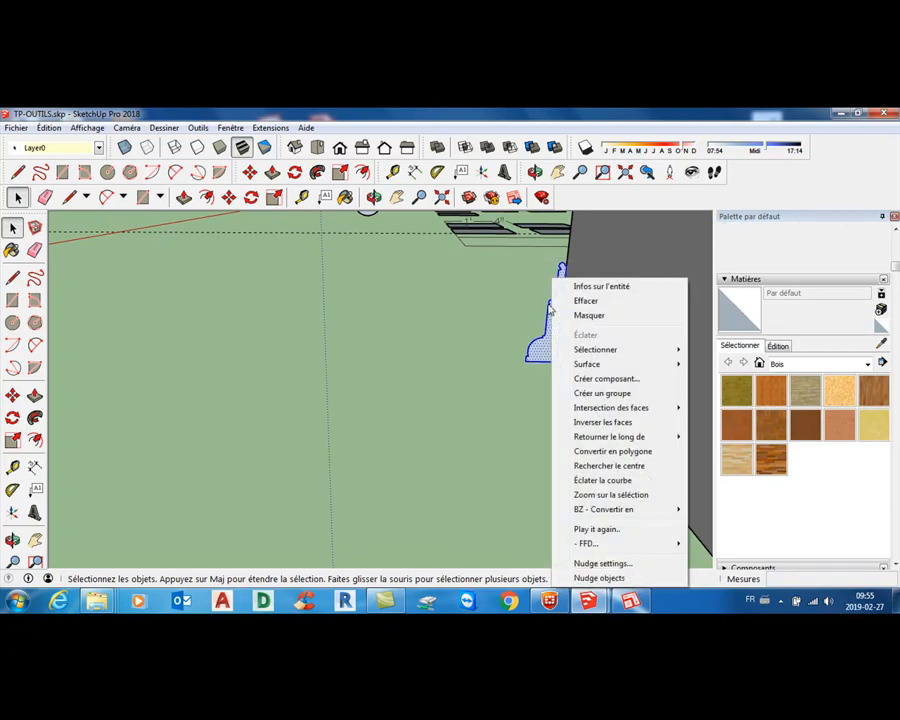
pyautogui.click(634, 394)
pyautogui.click(317, 172)
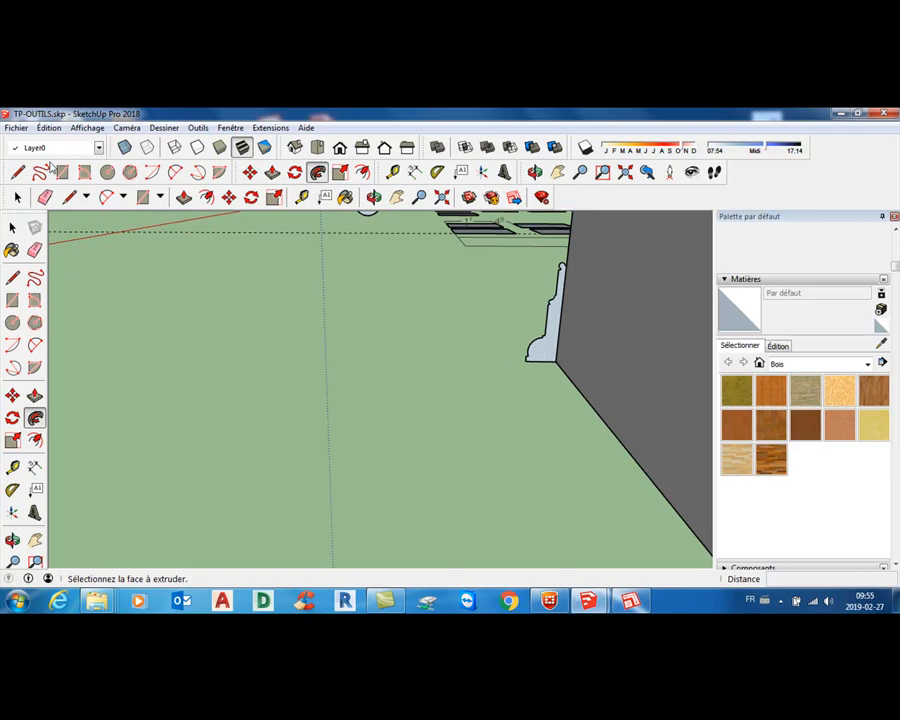
# Explode the moulding profile's group into loose geometry.
pyautogui.click(13, 228)
pyautogui.click(546, 335)
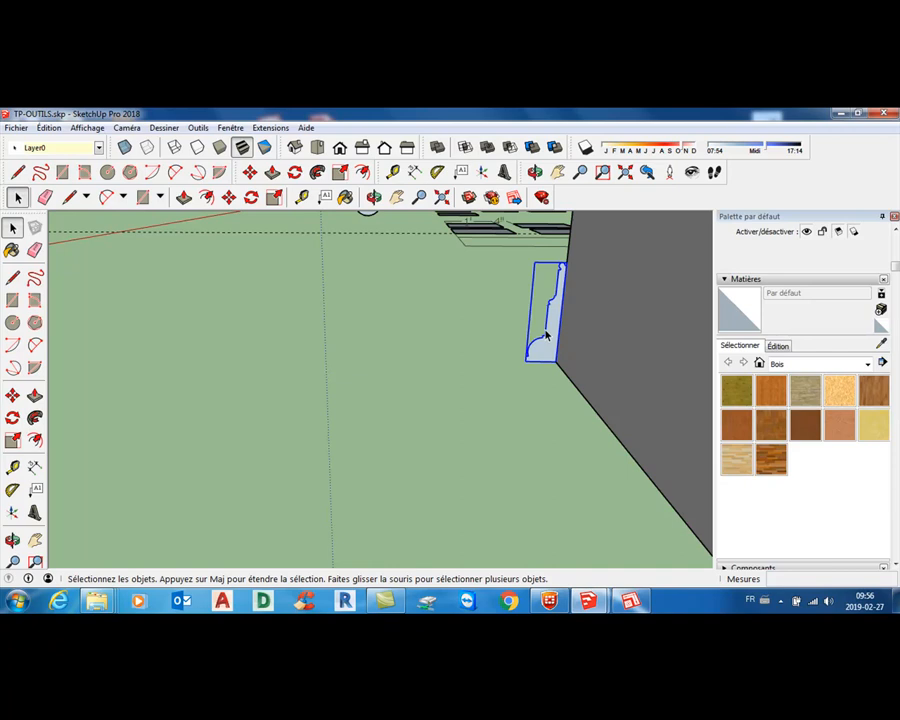
pyautogui.rightClick(546, 335)
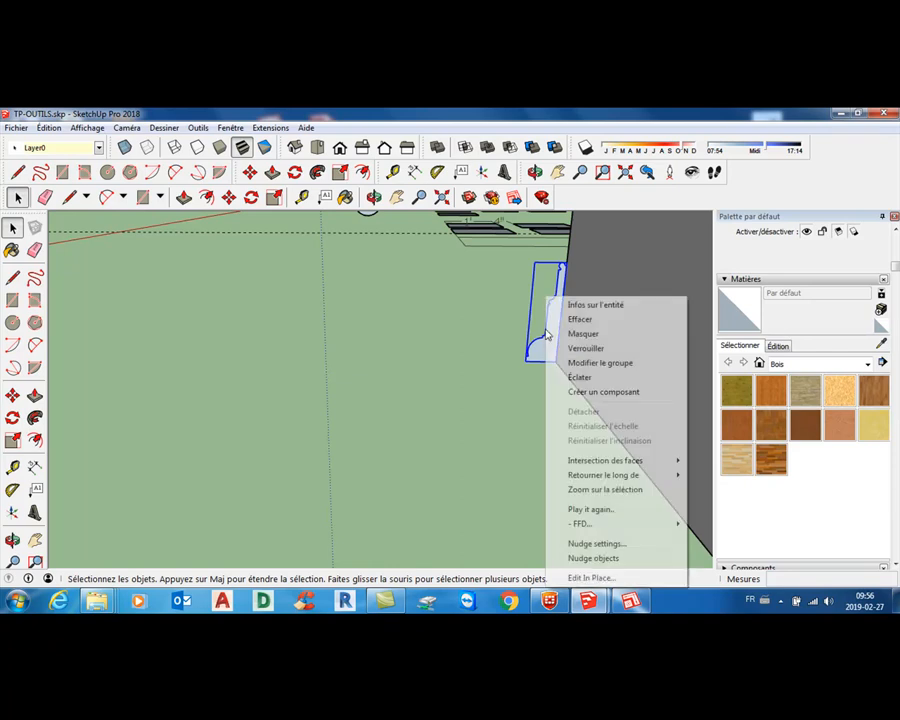
pyautogui.click(582, 378)
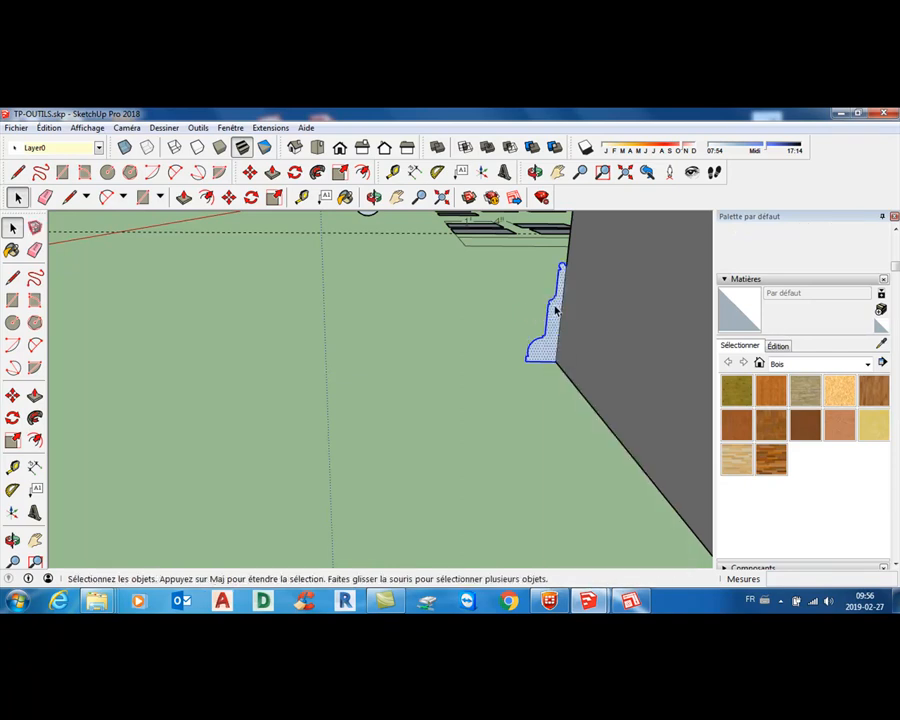
# Sweep the moulding profile along the bottom edge of the large block's dark side face with Follow Me.
pyautogui.scroll(-5, 577, 355)
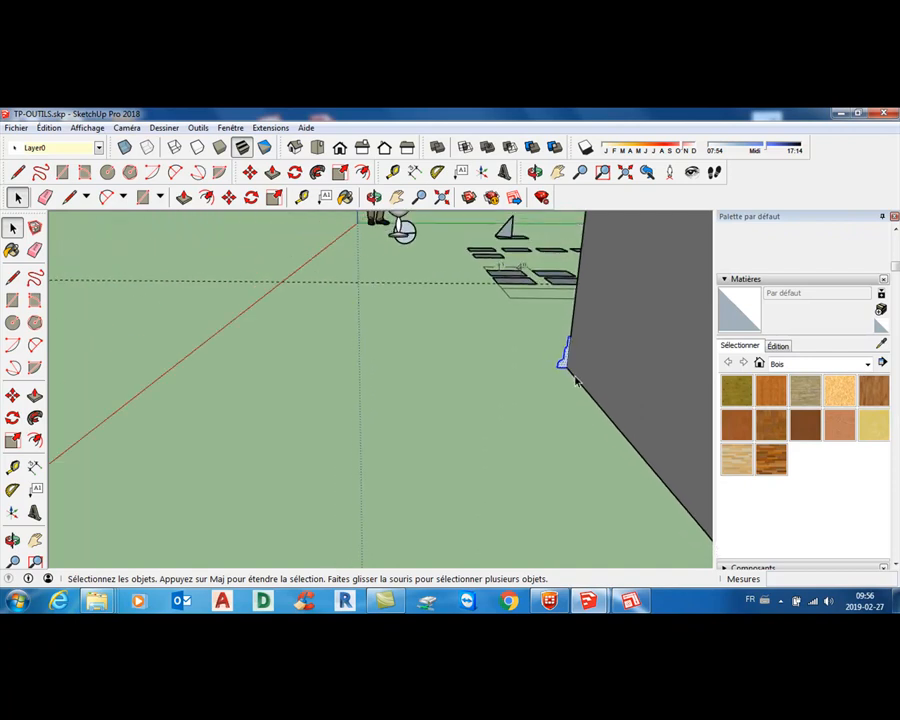
pyautogui.scroll(-2, 577, 382)
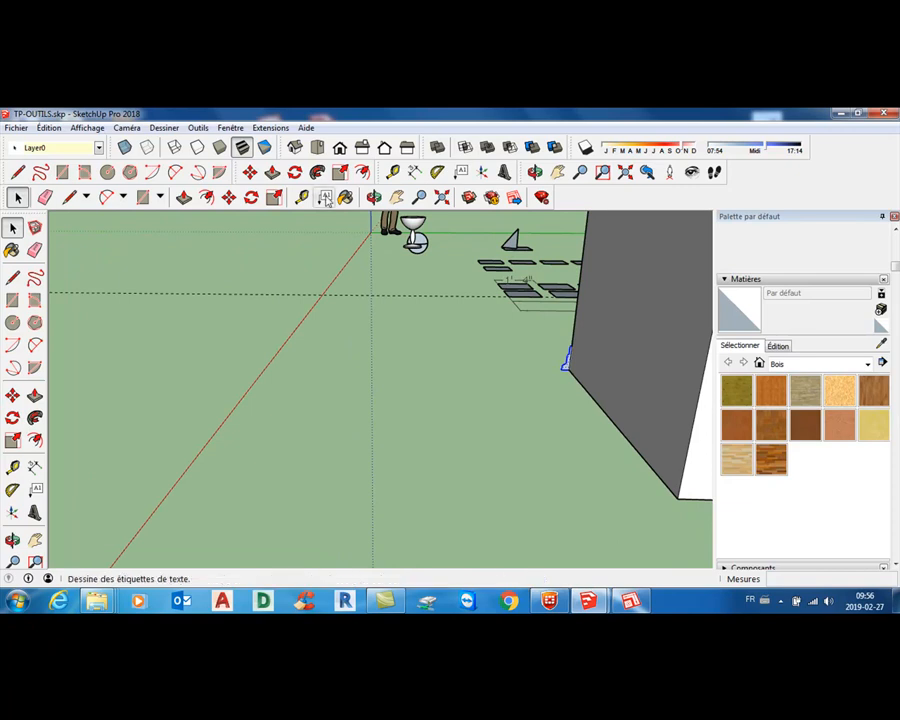
pyautogui.click(318, 175)
pyautogui.scroll(3, 576, 388)
pyautogui.moveTo(565, 335)
pyautogui.mouseDown()
pyautogui.moveTo(635, 420)
pyautogui.moveTo(718, 487)
pyautogui.mouseUp()
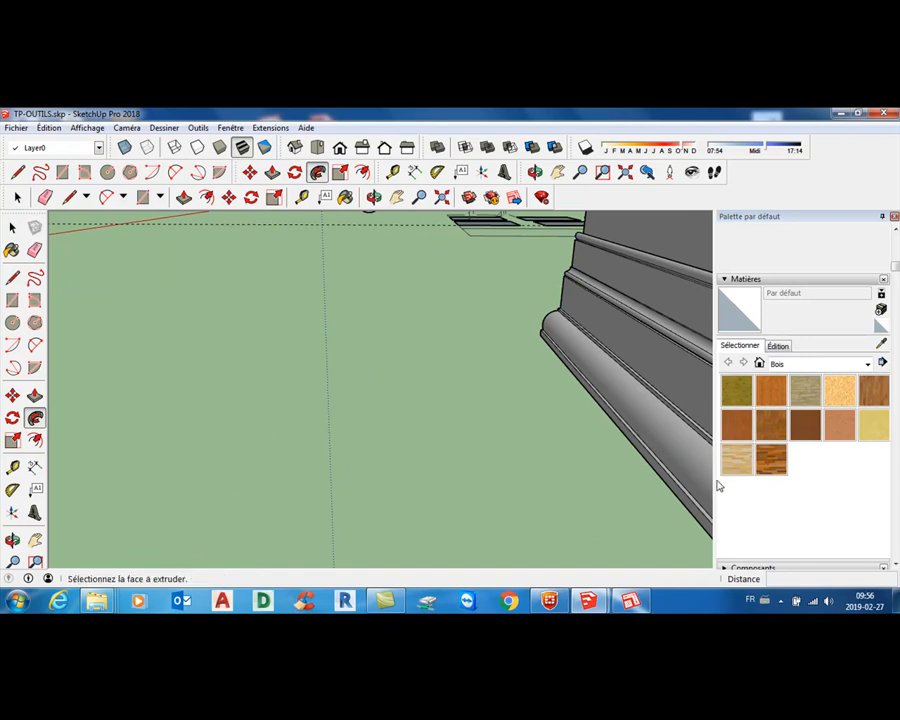
pyautogui.scroll(-6, 705, 472)
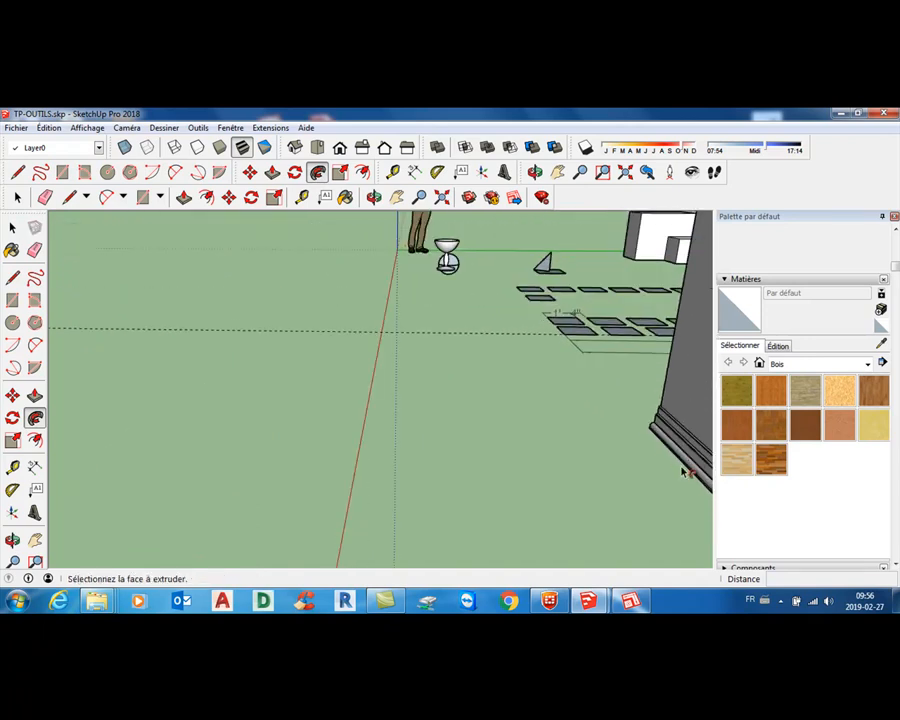
# Sweep the moulding profile around the edges of the large block's dark side face with Follow Me.
pyautogui.moveTo(683, 473); pyautogui.dragTo(635, 438, button='middle')
pyautogui.moveTo(627, 368); pyautogui.dragTo(612, 442, button='middle')
pyautogui.scroll(1, 588, 433)
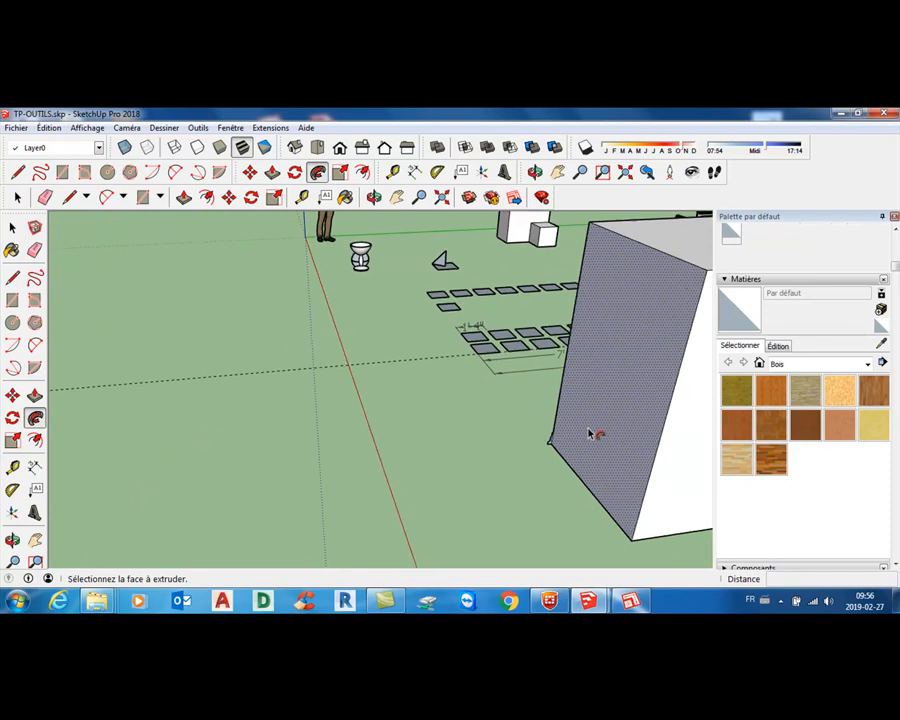
pyautogui.moveTo(601, 414); pyautogui.dragTo(557, 416, button='middle')
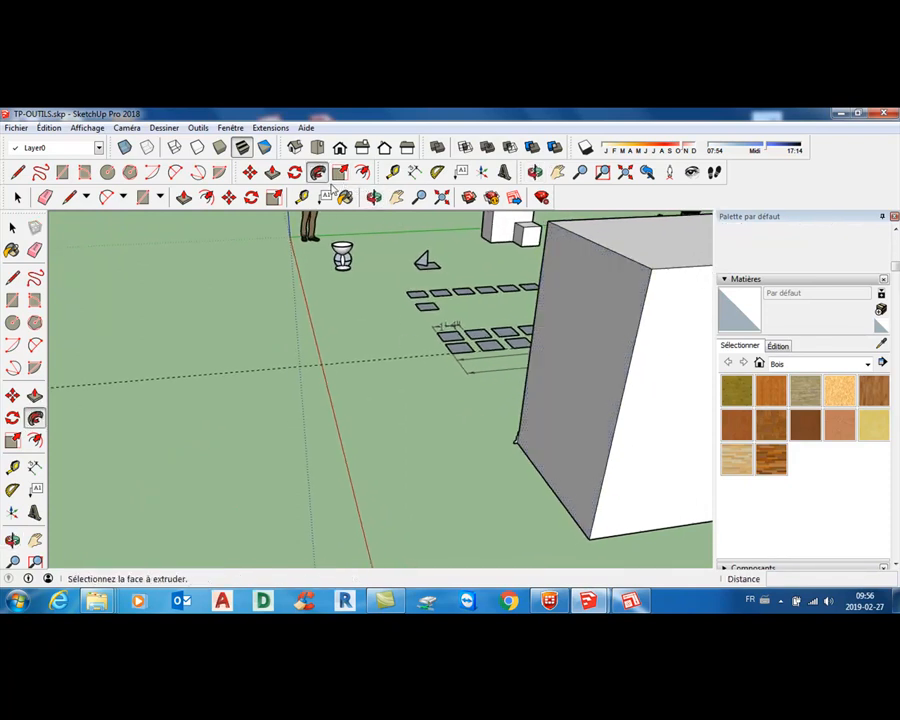
pyautogui.click(526, 450)
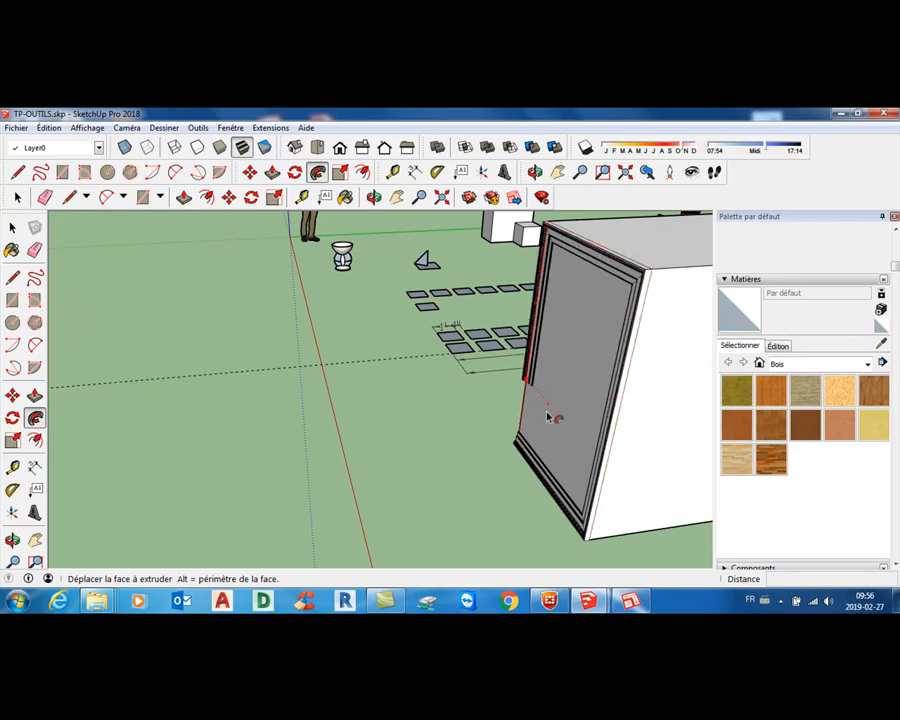
pyautogui.click(523, 445)
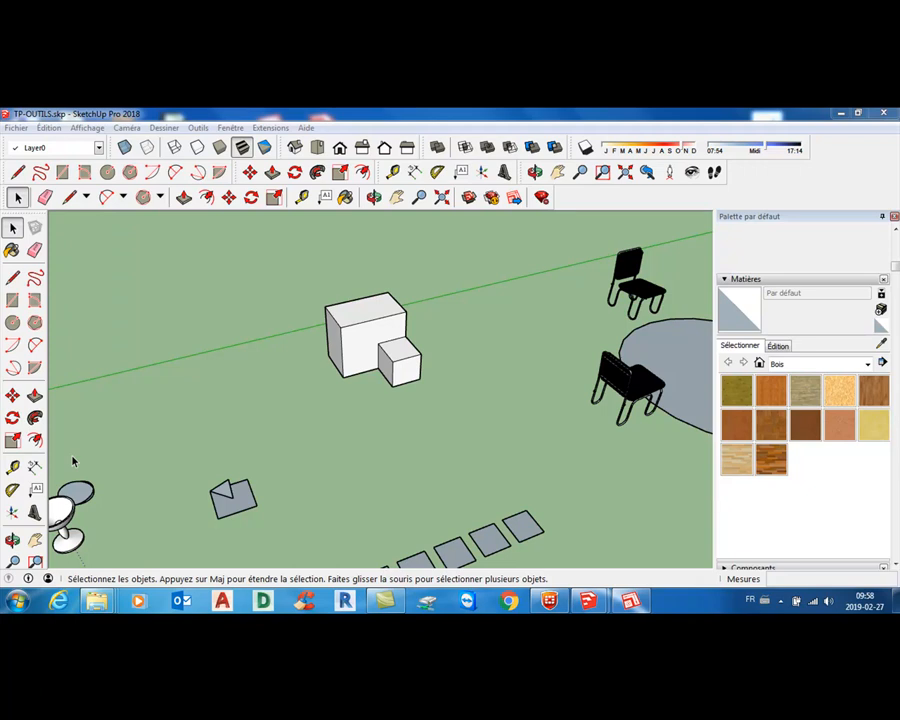
# Draw a ground rectangle of about 4' 8" by 5' 8" beside the green axis, near the two joined boxes.
pyautogui.click(12, 300)
pyautogui.click(97, 381)
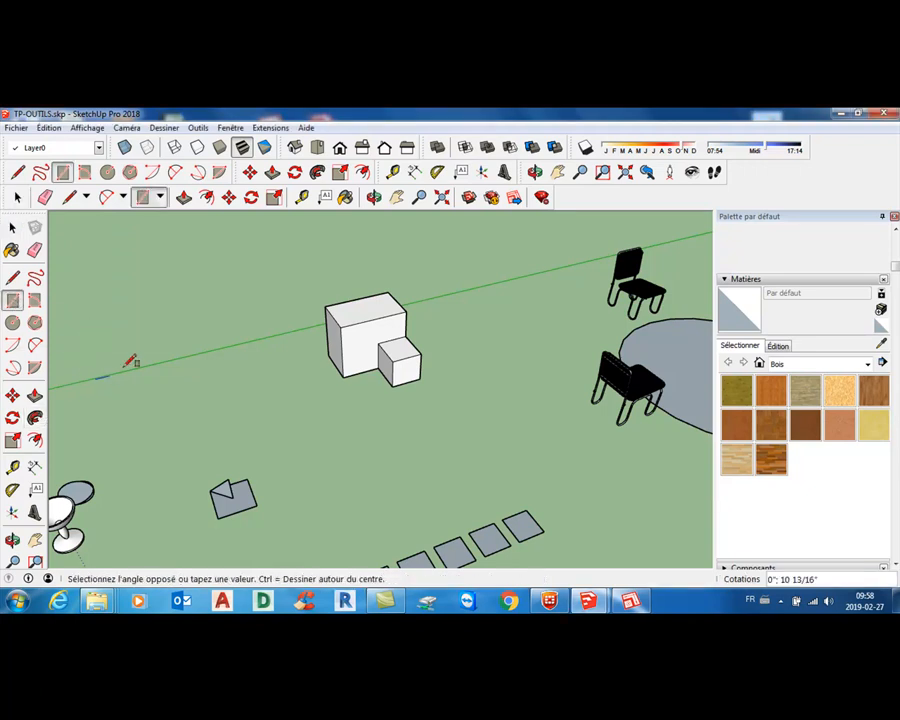
pyautogui.click(245, 405)
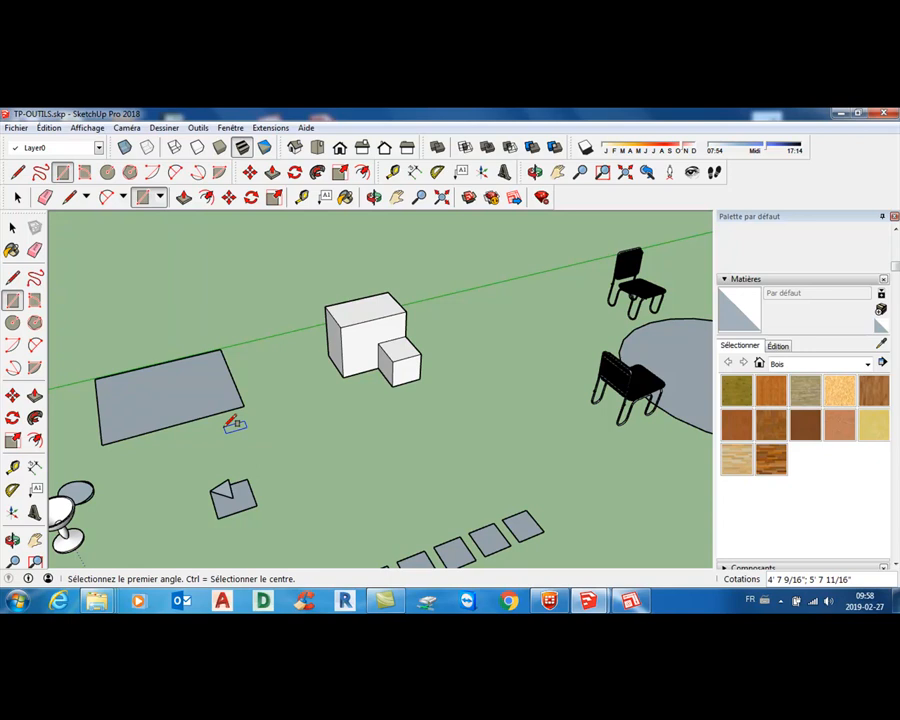
# Draw an eight-sided circle on the ground in front of the two joined boxes.
pyautogui.click(13, 323)
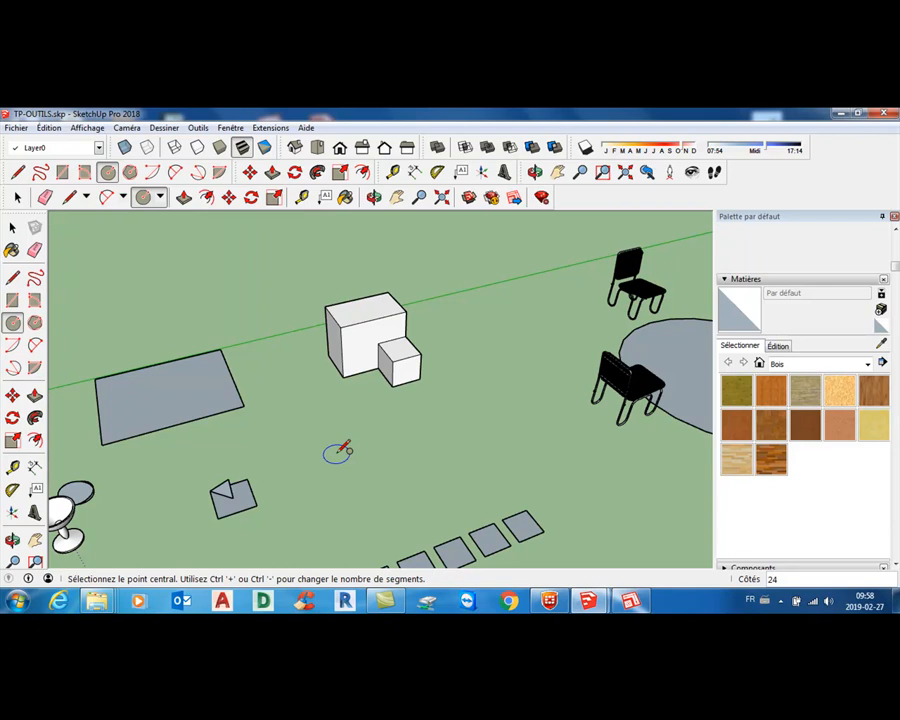
pyautogui.write('8')
pyautogui.click(339, 464)
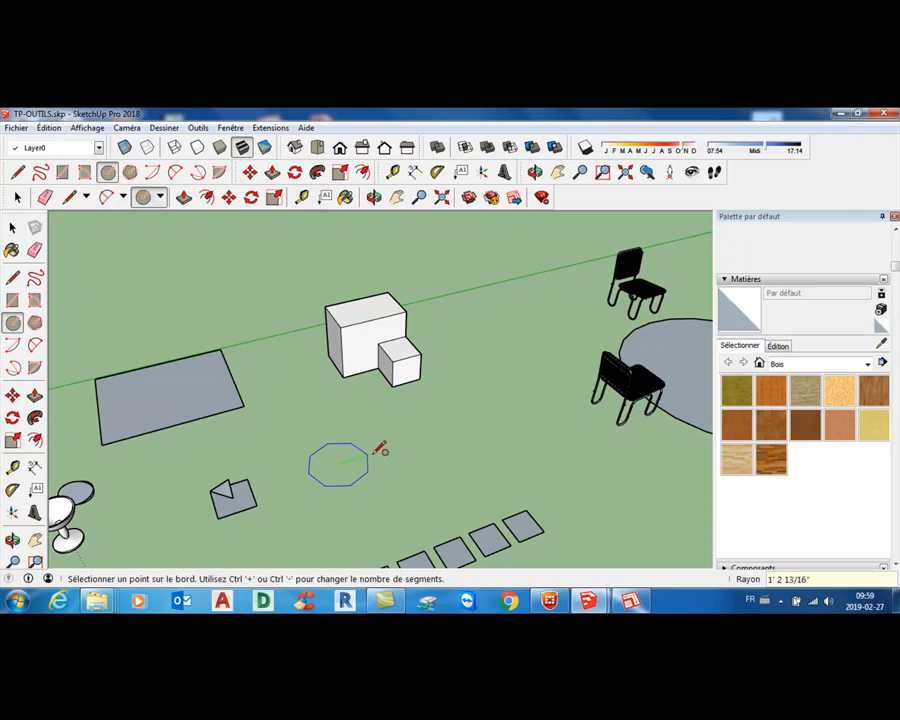
pyautogui.click(384, 452)
pyautogui.scroll(2, 418, 459)
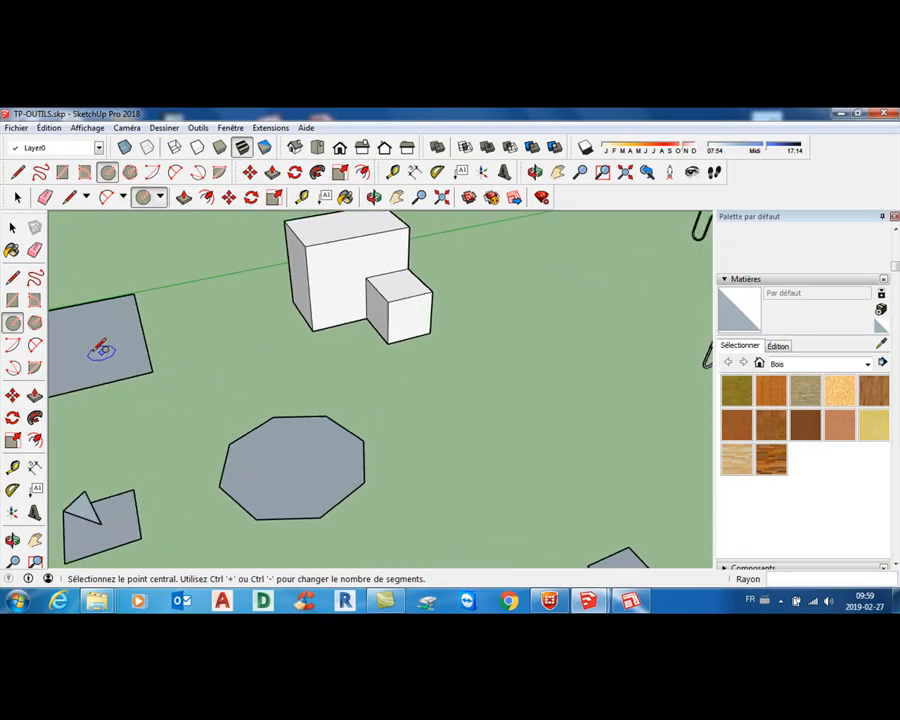
# Draw a 24-sided circle with a radius of about 1' 8" on the ground beside the octagon.
pyautogui.click(461, 435)
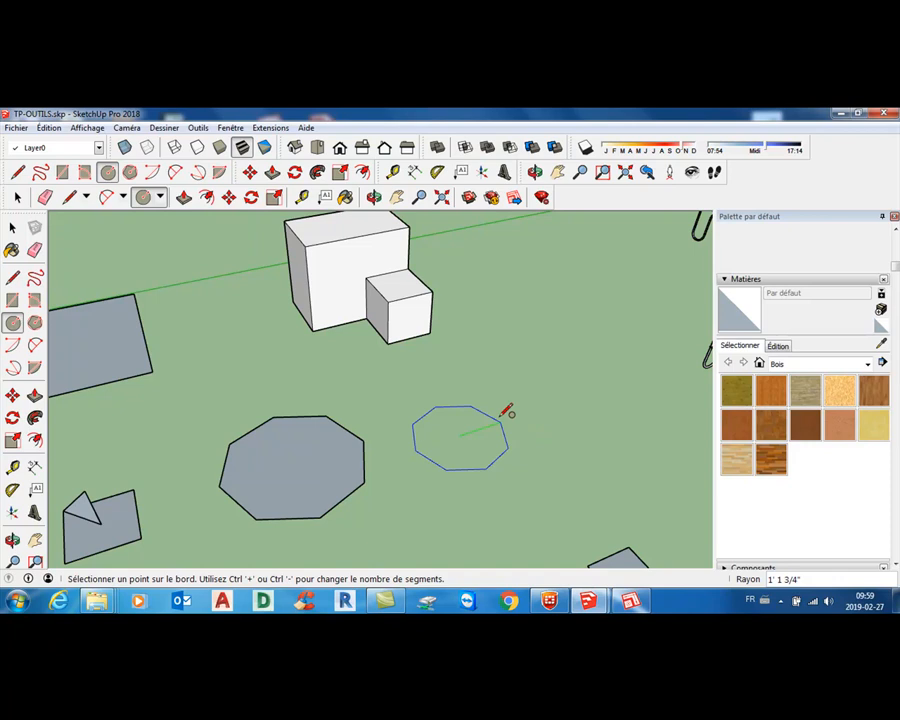
pyautogui.click(12, 322)
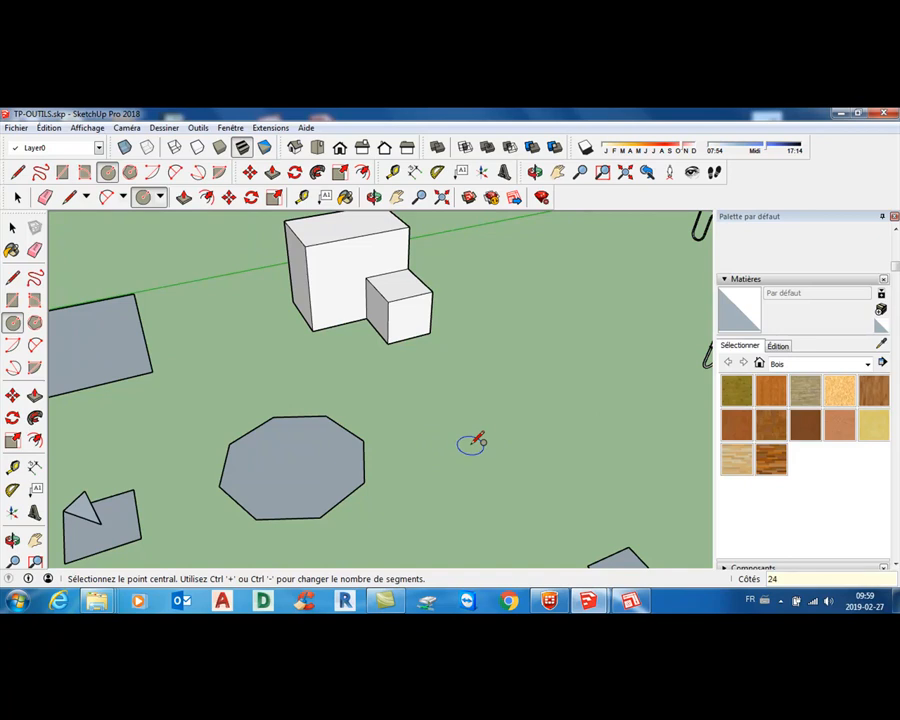
pyautogui.click(503, 459)
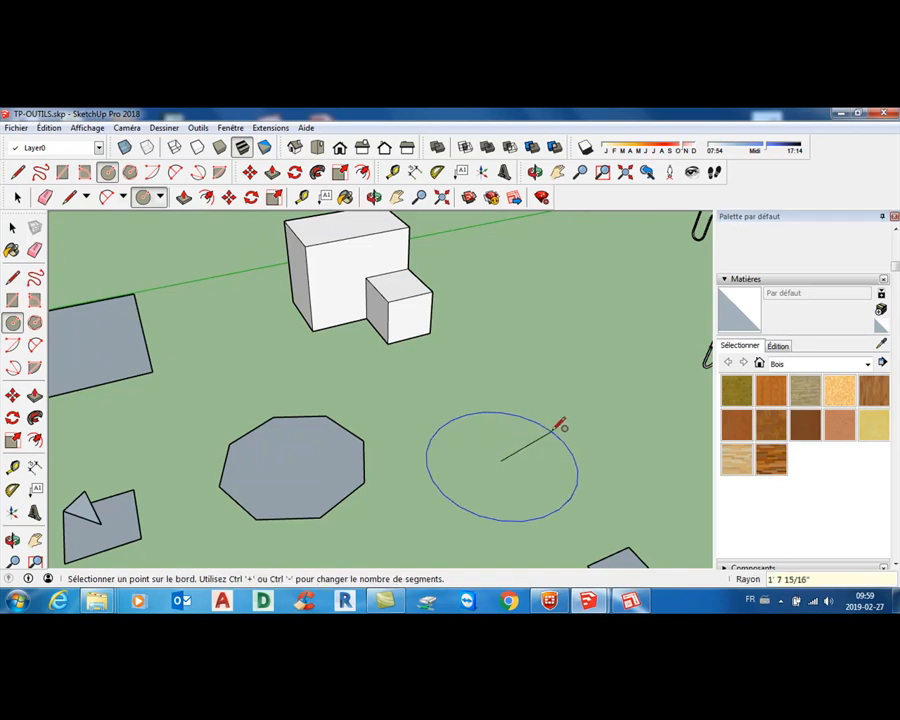
pyautogui.click(558, 425)
pyautogui.scroll(3, 482, 433)
pyautogui.scroll(2, 480, 430)
pyautogui.scroll(-4, 478, 428)
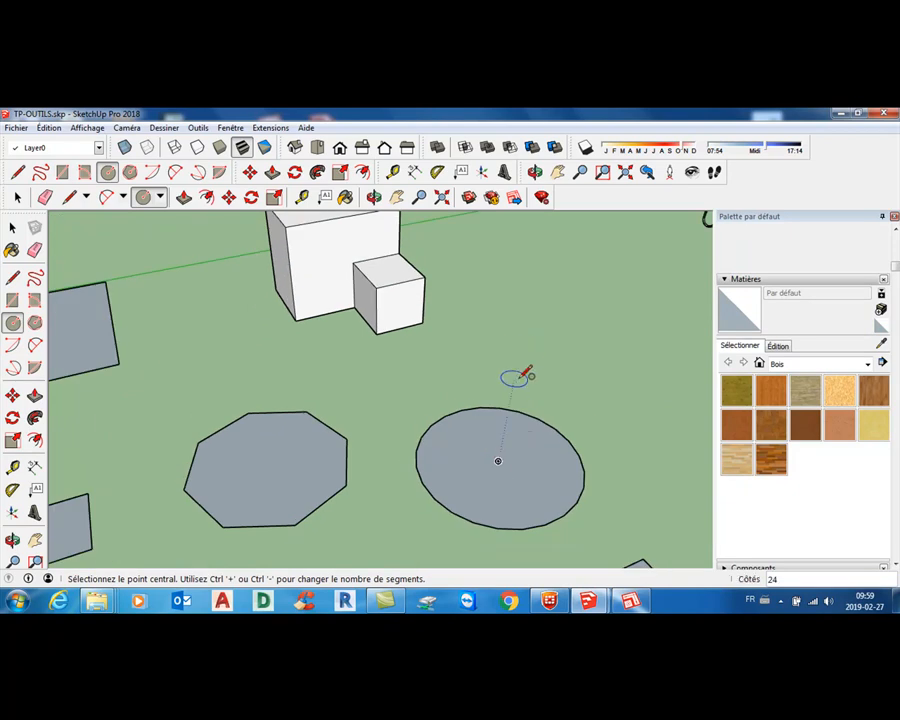
# Try drawing a polygon with a radius of about 1' 6" on the ground behind the octagon, raising and lowering its number of sides.
pyautogui.click(37, 324)
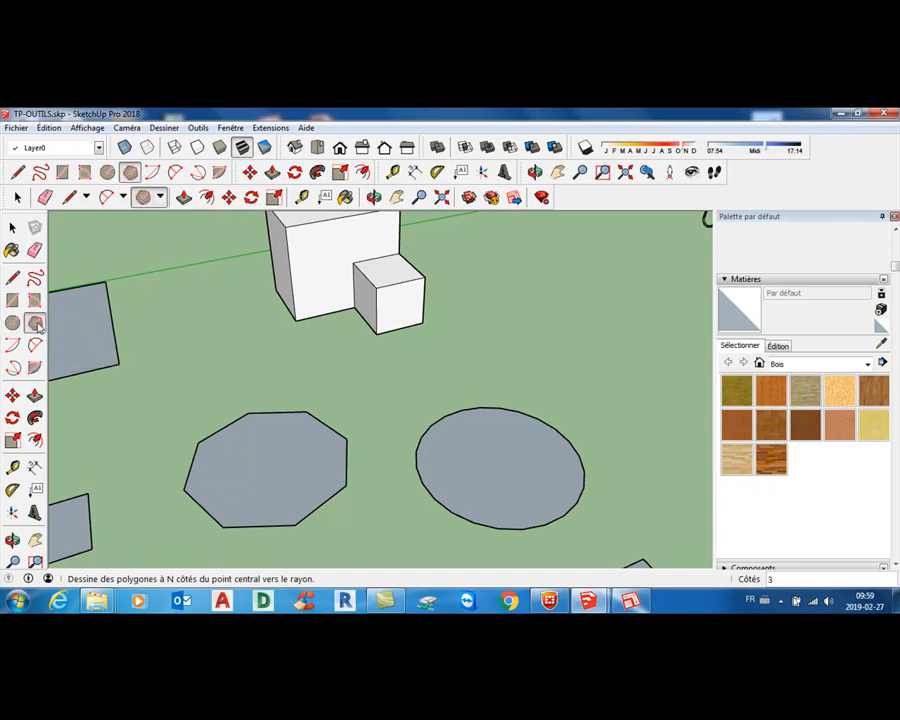
pyautogui.click(207, 360)
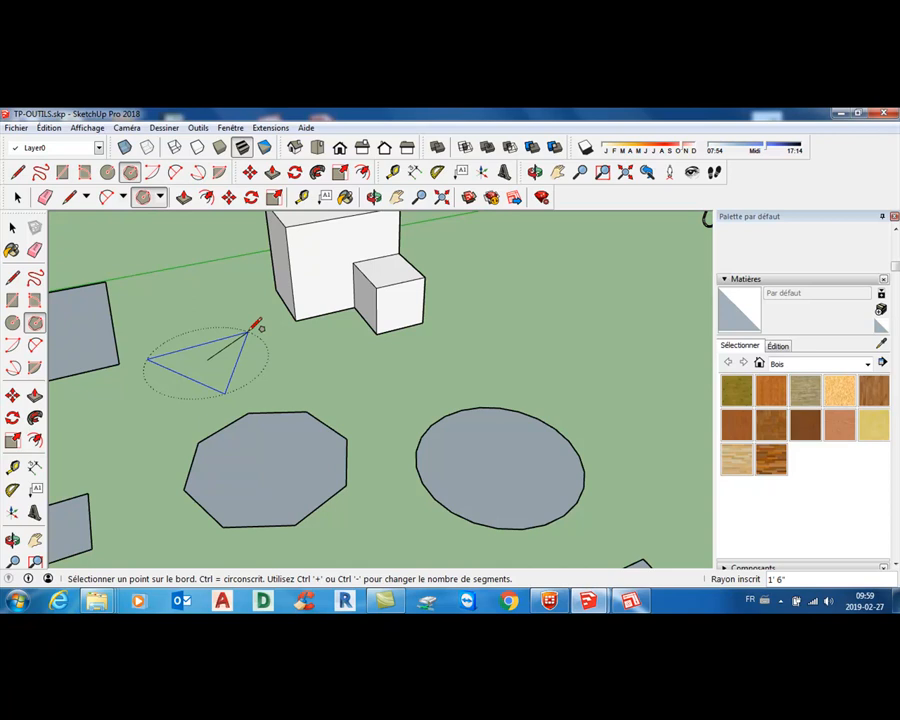
pyautogui.hotkey('ctrl', '+')
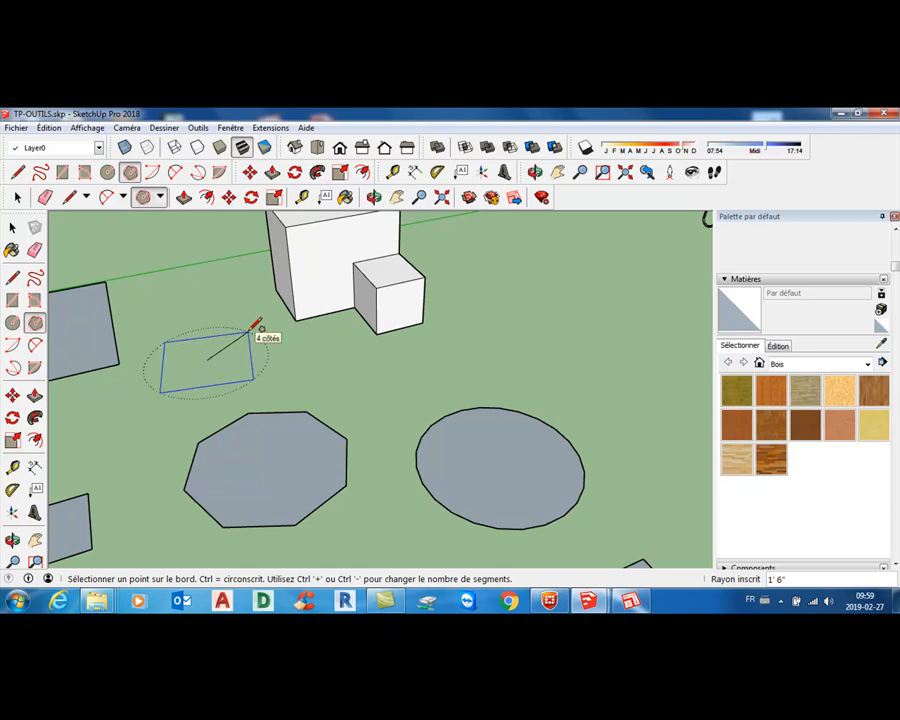
pyautogui.hotkey('ctrl', '+')
pyautogui.hotkey('ctrl', '+')
pyautogui.hotkey('ctrl', '+')
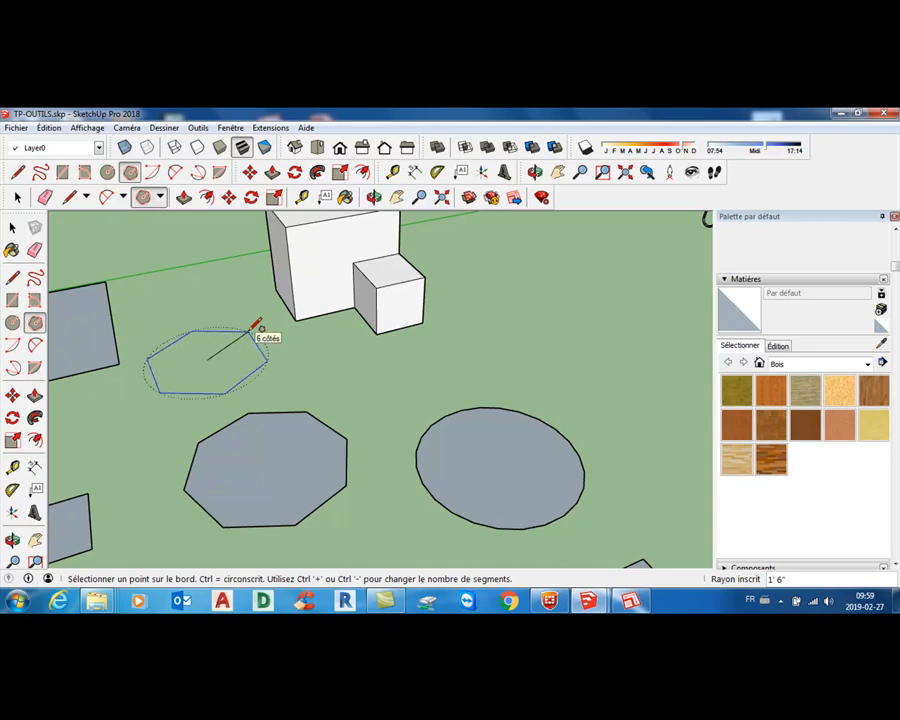
pyautogui.hotkey('ctrl', '+')
pyautogui.hotkey('ctrl', '+')
pyautogui.hotkey('ctrl', '+')
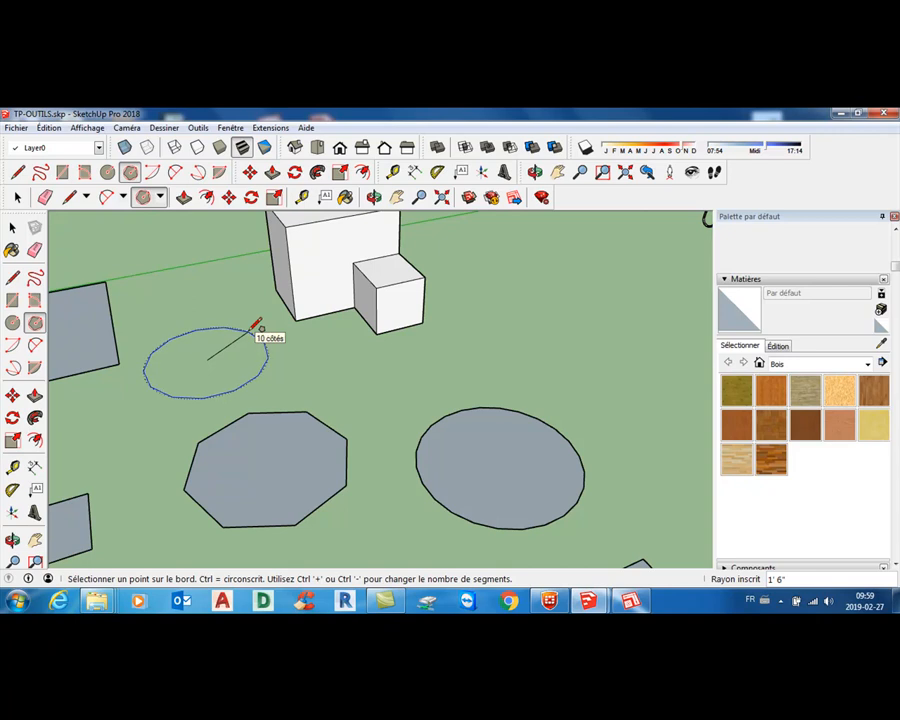
pyautogui.hotkey('ctrl', '+')
pyautogui.hotkey('ctrl', '+')
pyautogui.hotkey('ctrl', '+')
pyautogui.hotkey('ctrl', '+')
pyautogui.hotkey('ctrl', '+')
pyautogui.hotkey('ctrl', '+')
pyautogui.hotkey('ctrl', '+')
pyautogui.hotkey('ctrl', '+')
pyautogui.hotkey('ctrl', '+')
pyautogui.hotkey('ctrl', '+')
pyautogui.hotkey('ctrl', '+')
pyautogui.hotkey('ctrl', '+')
pyautogui.hotkey('ctrl', '-')
pyautogui.hotkey('ctrl', '-')
pyautogui.hotkey('ctrl', '-')
pyautogui.hotkey('ctrl', '-')
pyautogui.hotkey('ctrl', '-')
pyautogui.hotkey('ctrl', '-')
pyautogui.hotkey('ctrl', '-')
pyautogui.hotkey('ctrl', '-')
pyautogui.hotkey('ctrl', '-')
pyautogui.hotkey('ctrl', '-')
pyautogui.hotkey('ctrl', '-')
pyautogui.hotkey('ctrl', '-')
pyautogui.hotkey('ctrl', '-')
pyautogui.hotkey('ctrl', '-')
pyautogui.hotkey('ctrl', '-')
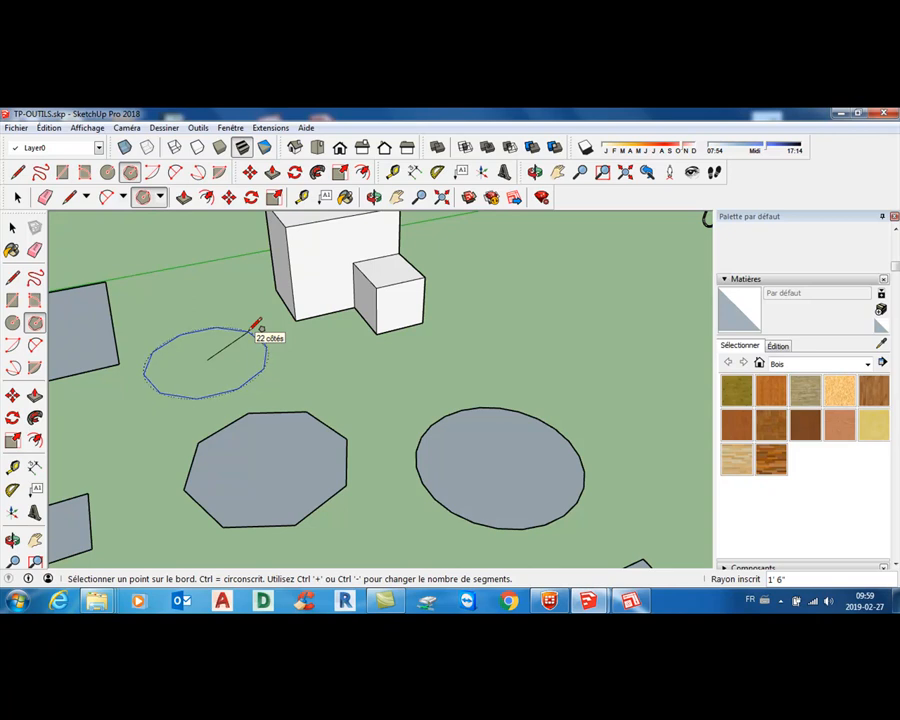
pyautogui.hotkey('ctrl', '-')
pyautogui.hotkey('ctrl', '-')
pyautogui.hotkey('ctrl', '-')
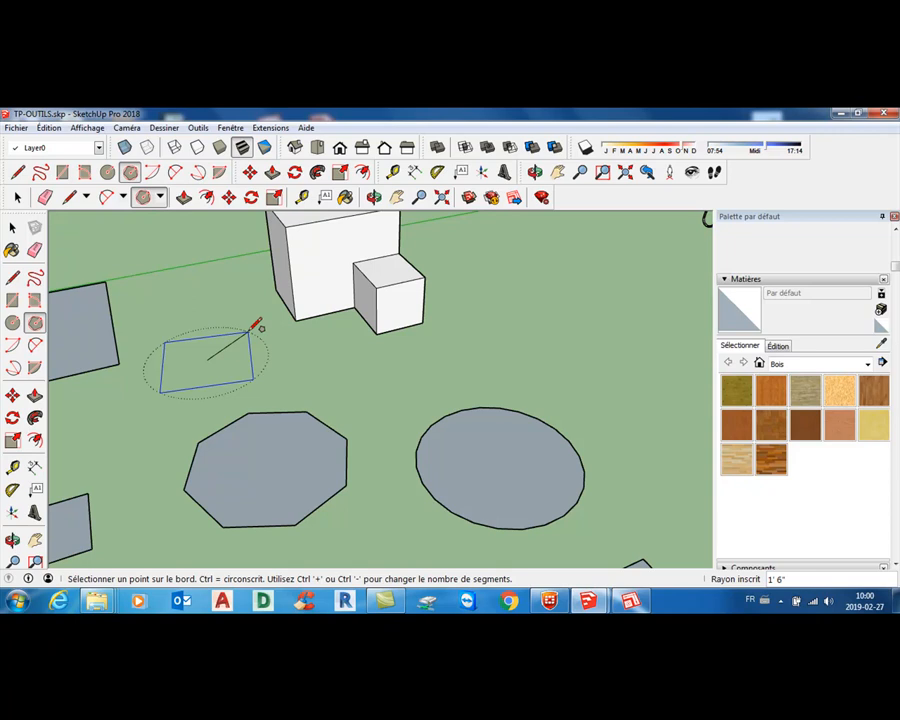
pyautogui.press('Escape')
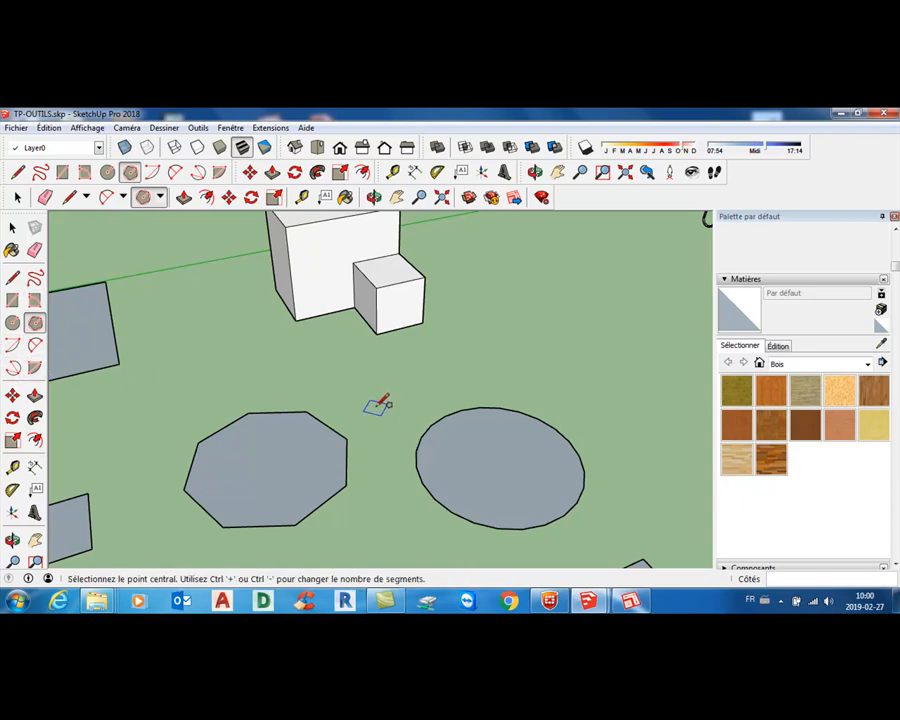
# Try a two-point arc between the small box's front bottom corners, bulging outward on the ground by about 1' 1 5/8".
pyautogui.click(36, 345)
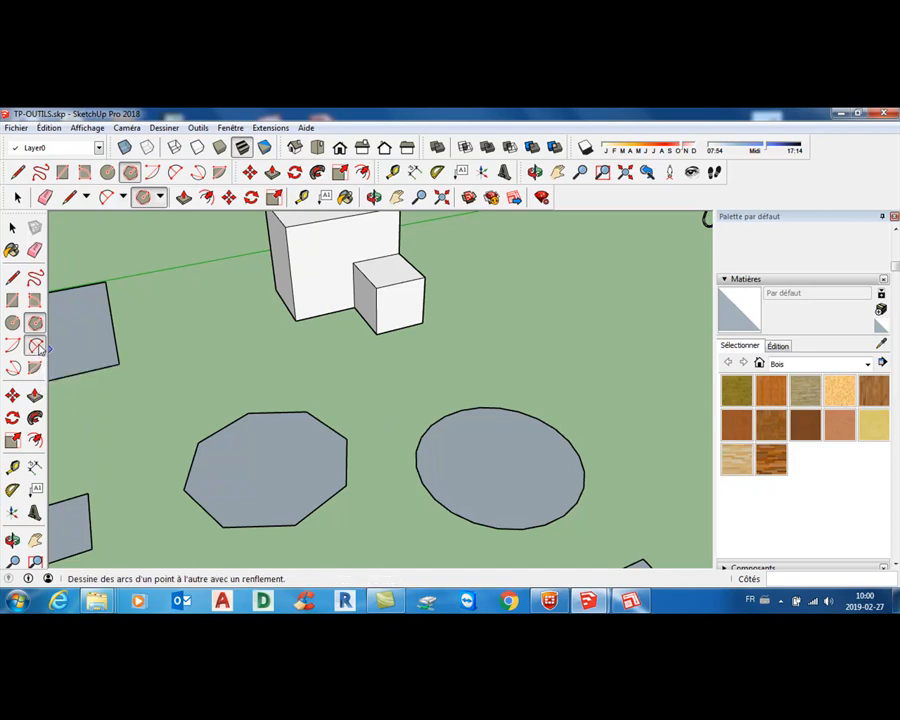
pyautogui.click(376, 333)
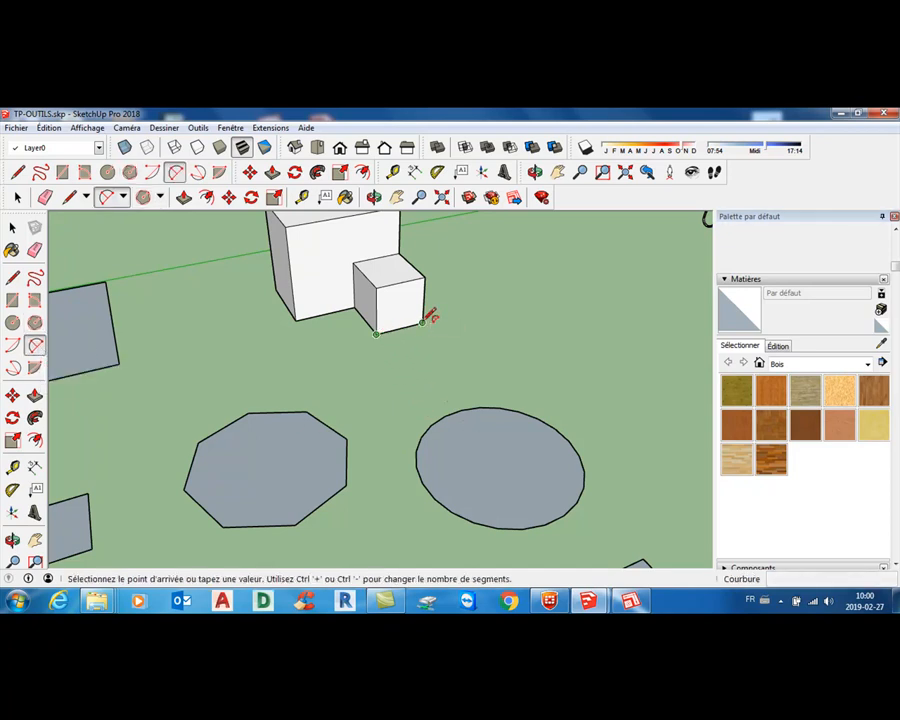
pyautogui.click(423, 322)
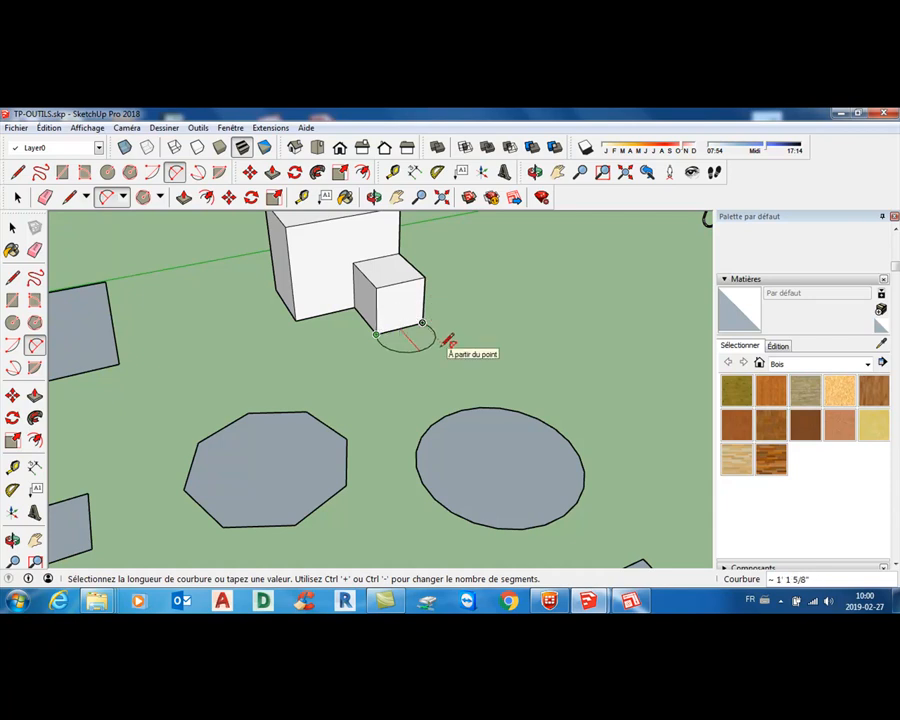
pyautogui.press('Escape')
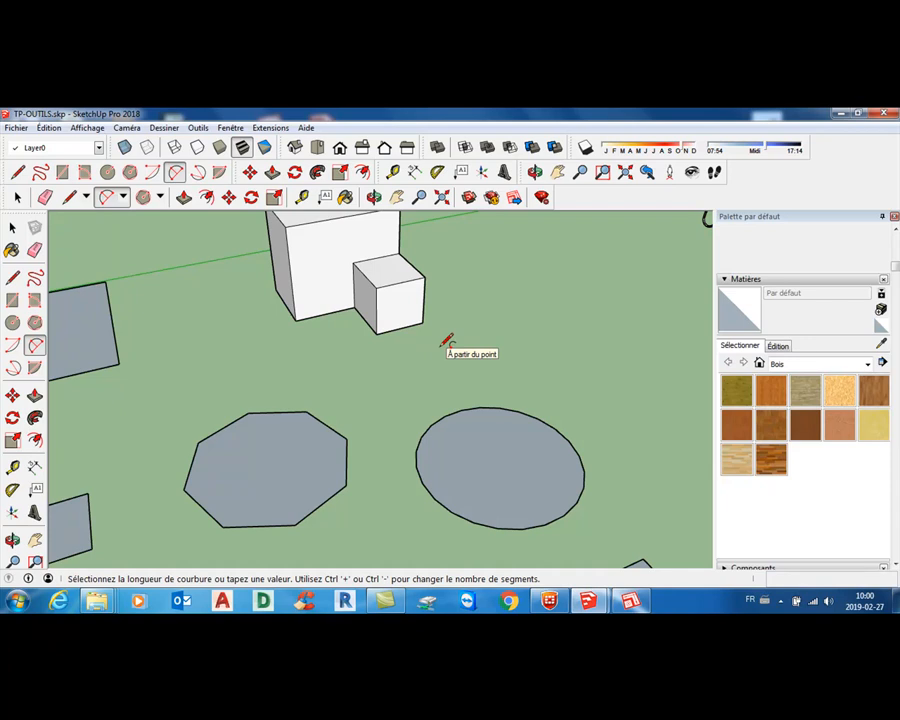
# Draw an upright rectangle of about 1' 4" by 2' 7 1/2" behind the 24-sided circle, locked perpendicular to the red axis.
pyautogui.click(12, 300)
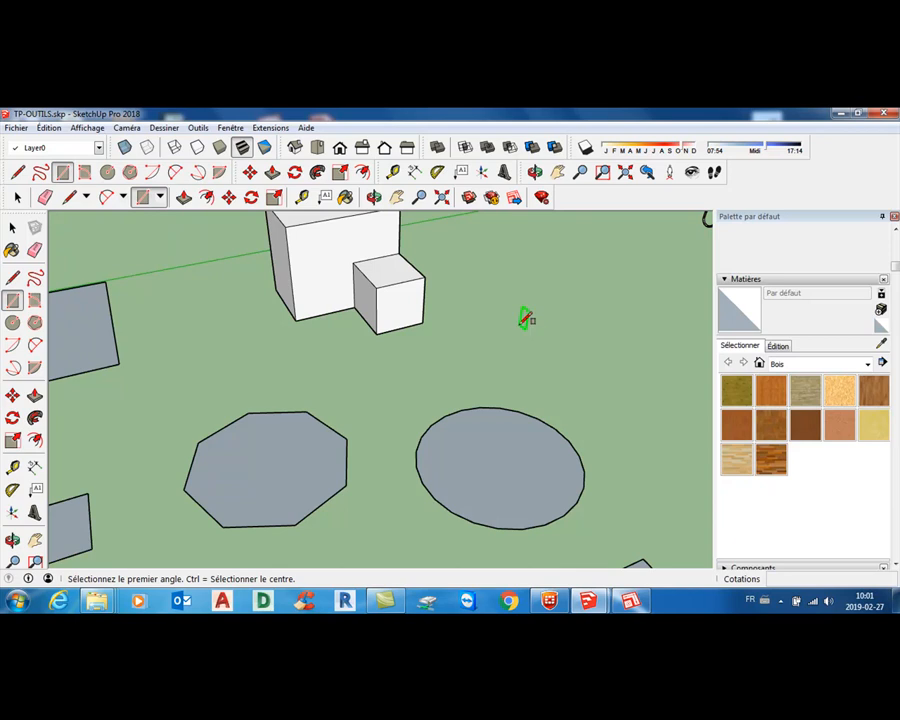
pyautogui.press('Down')
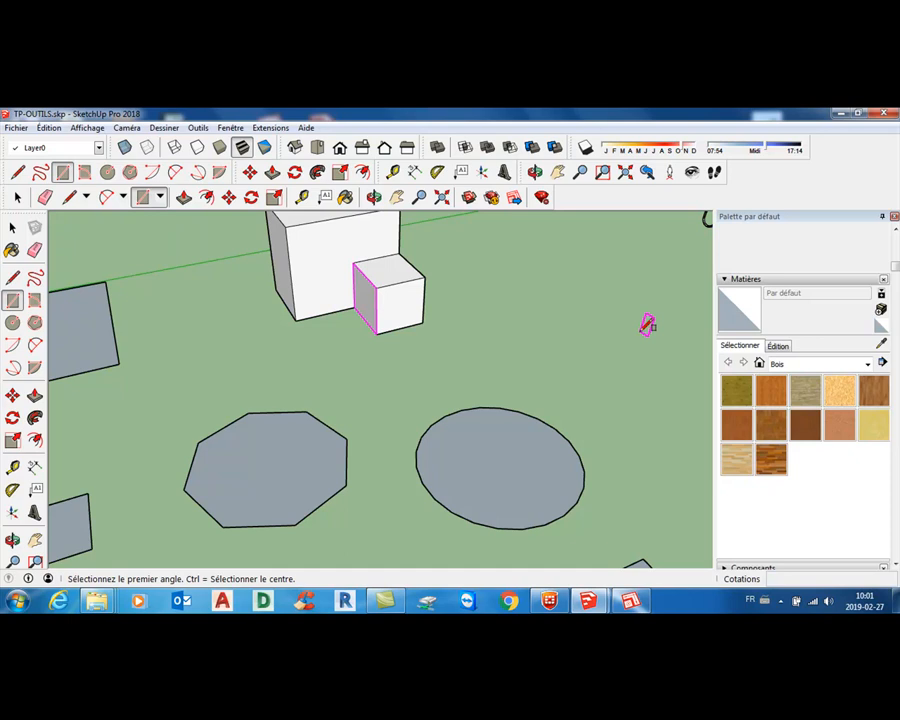
pyautogui.press('Right')
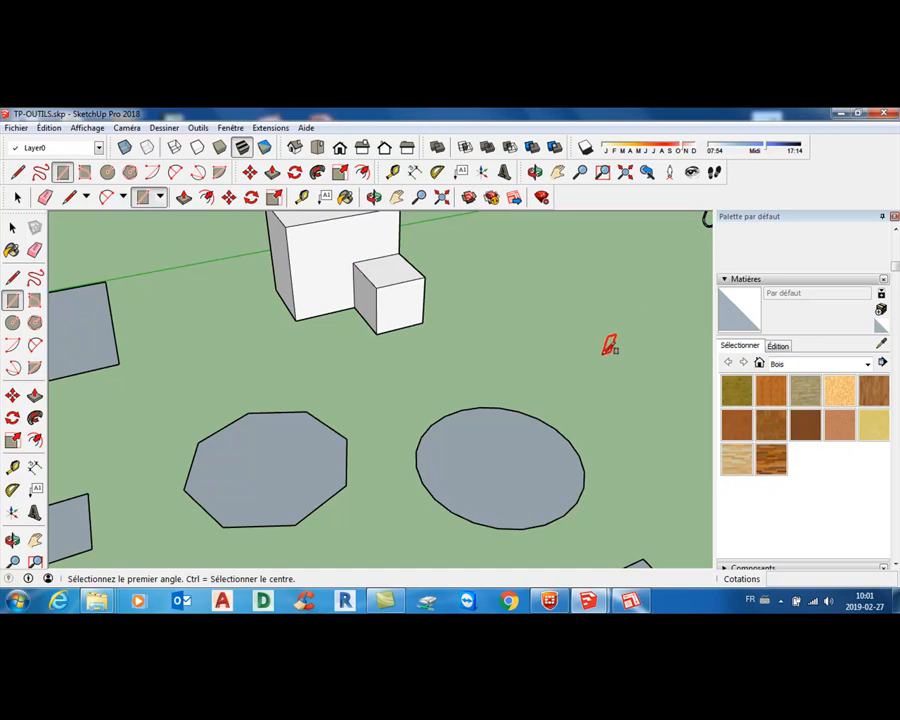
pyautogui.click(536, 356)
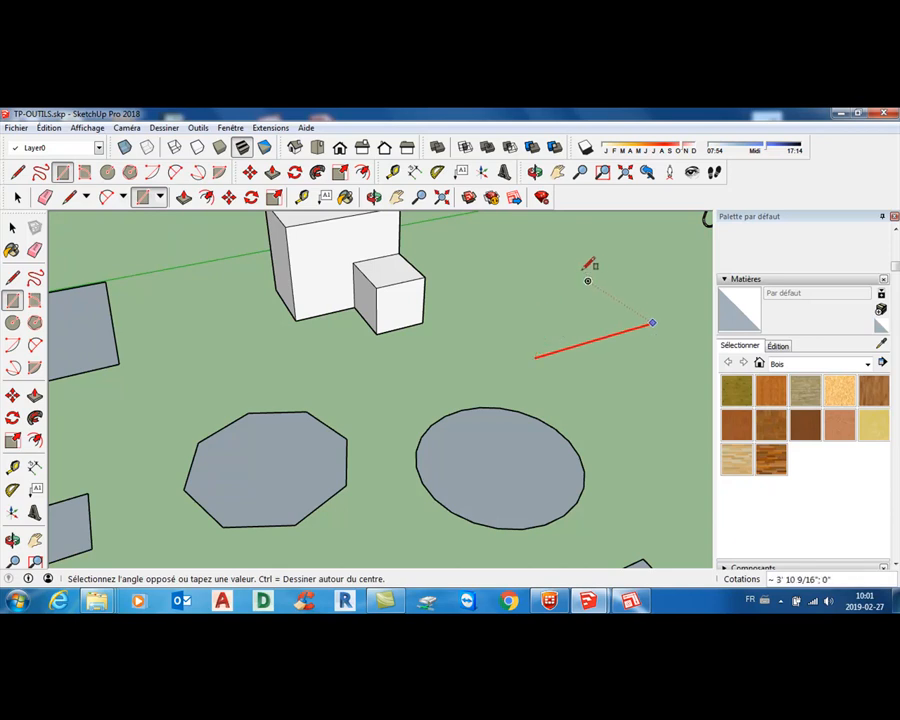
pyautogui.click(603, 248)
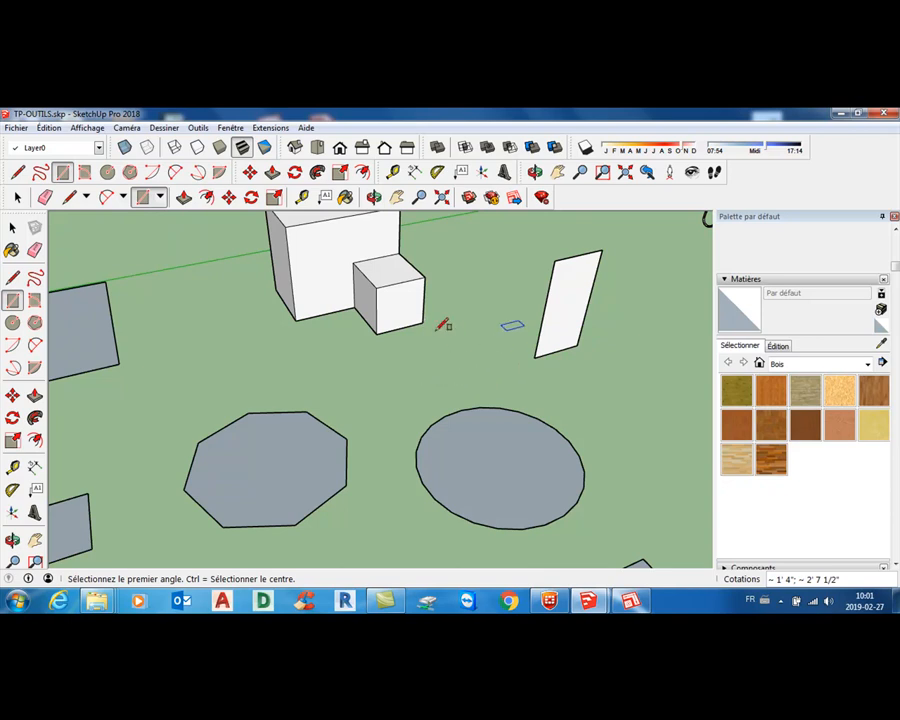
# Select the upright rectangle's face together with its bounding edges.
pyautogui.click(16, 198)
pyautogui.click(14, 198)
pyautogui.click(583, 308)
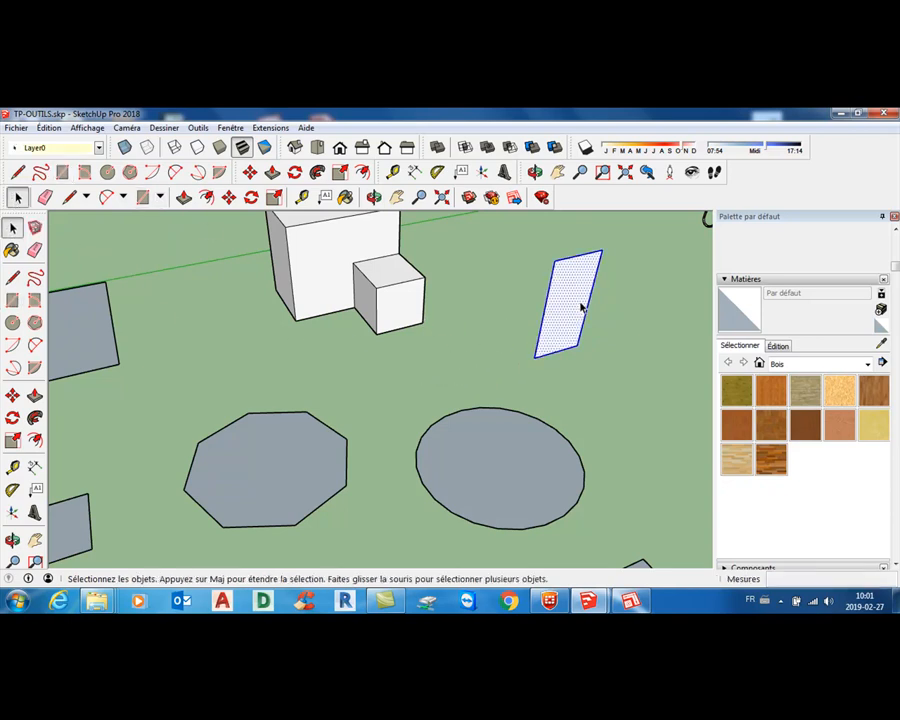